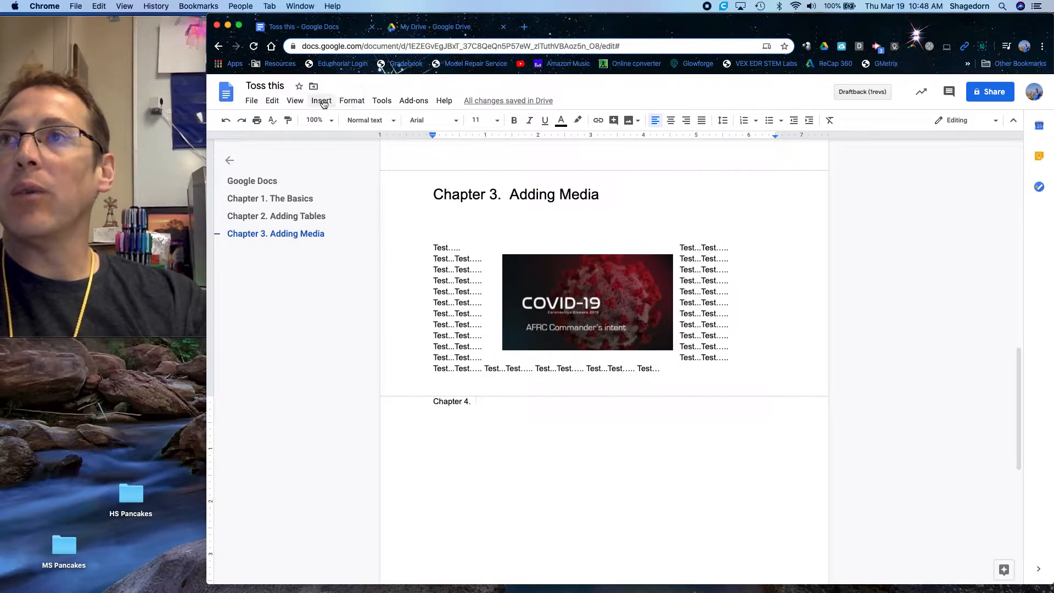
click(322, 102)
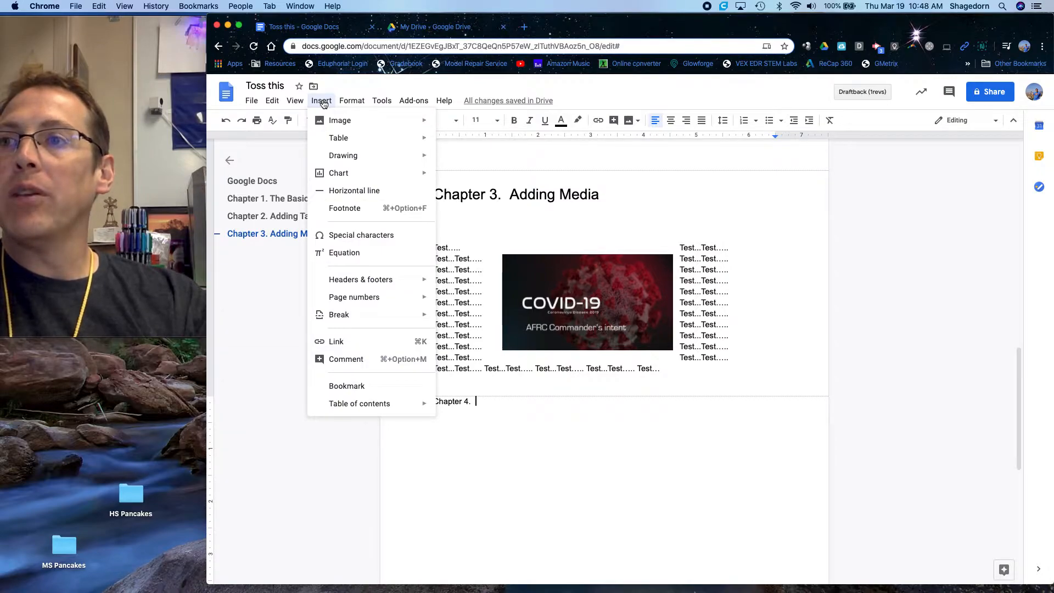
mouse_move(292, 105)
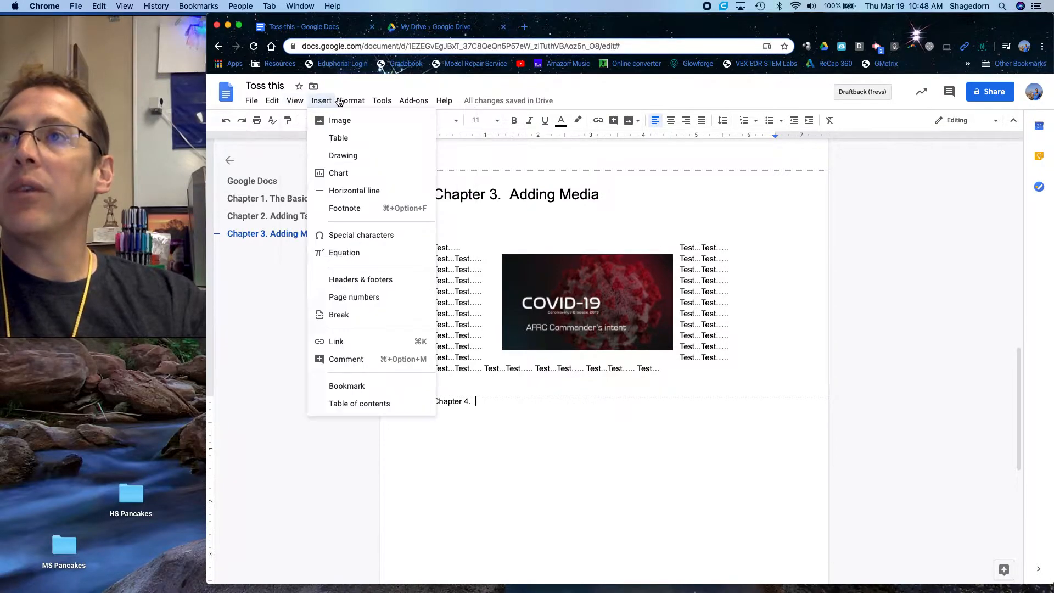
mouse_move(345, 102)
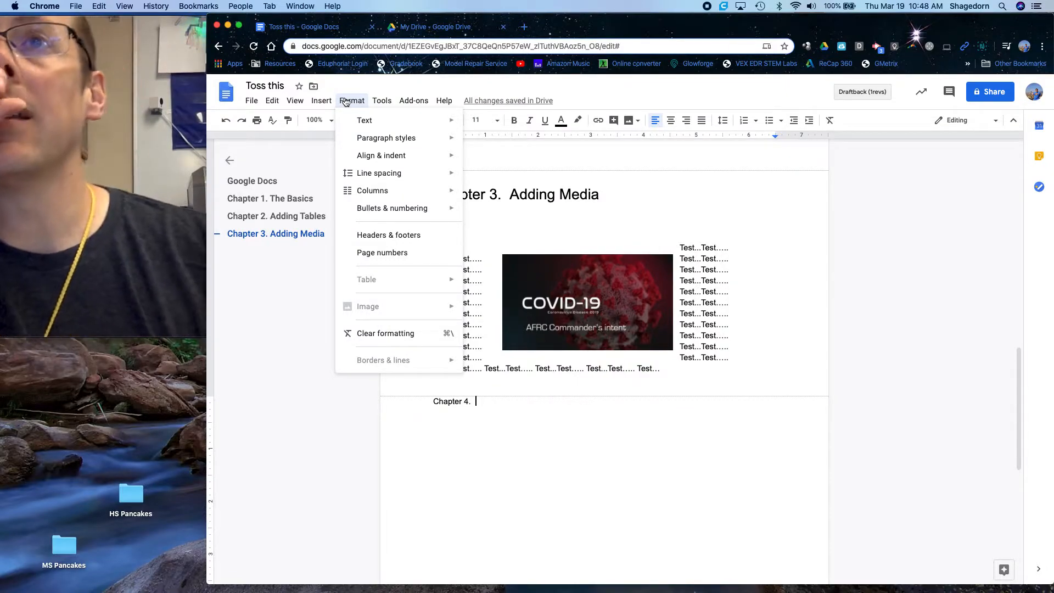
click(483, 467)
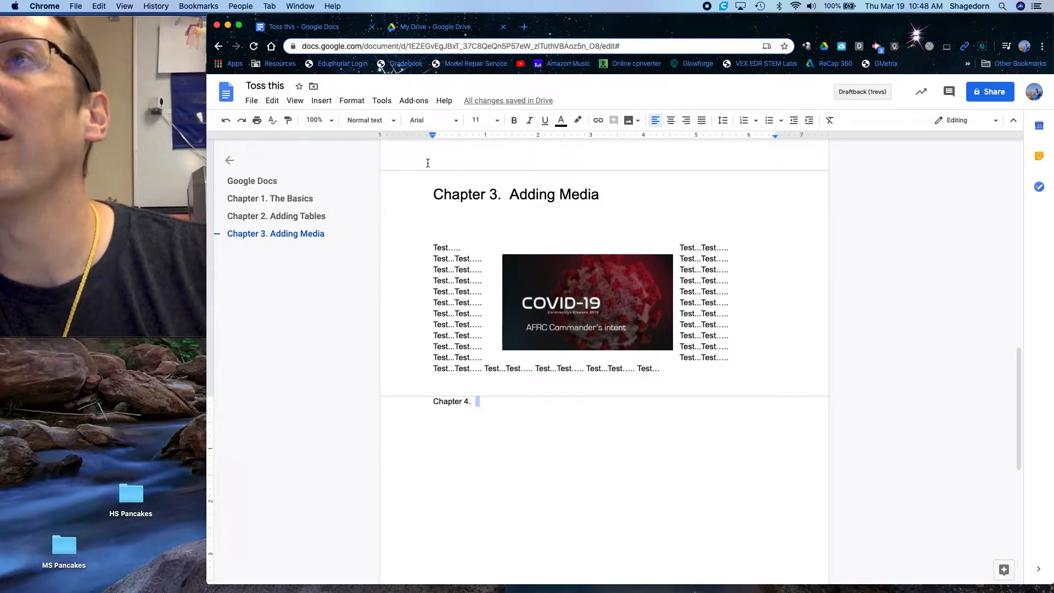
click(327, 101)
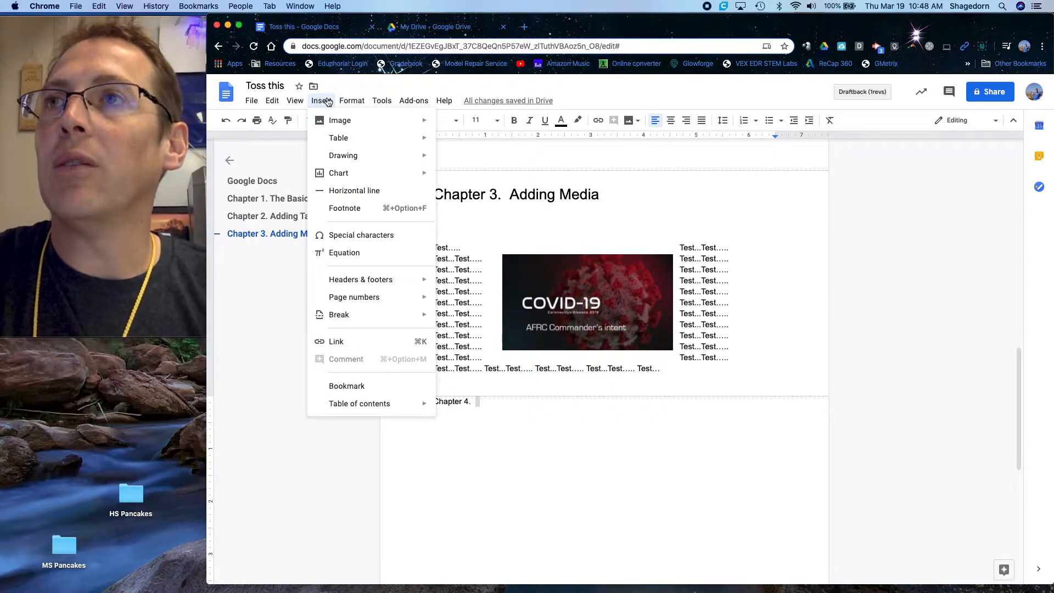
mouse_move(382, 104)
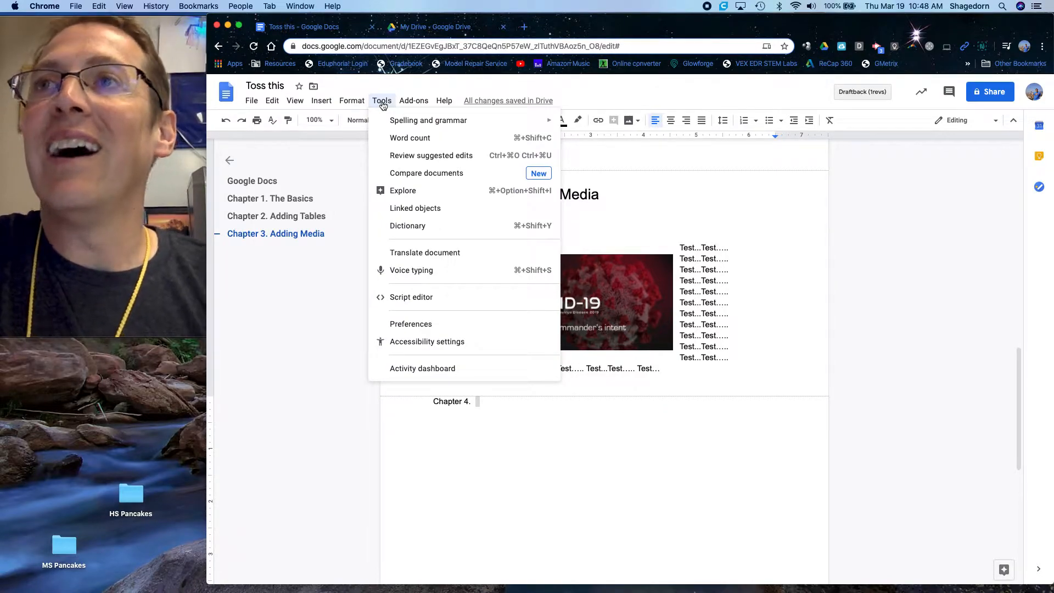
click(928, 504)
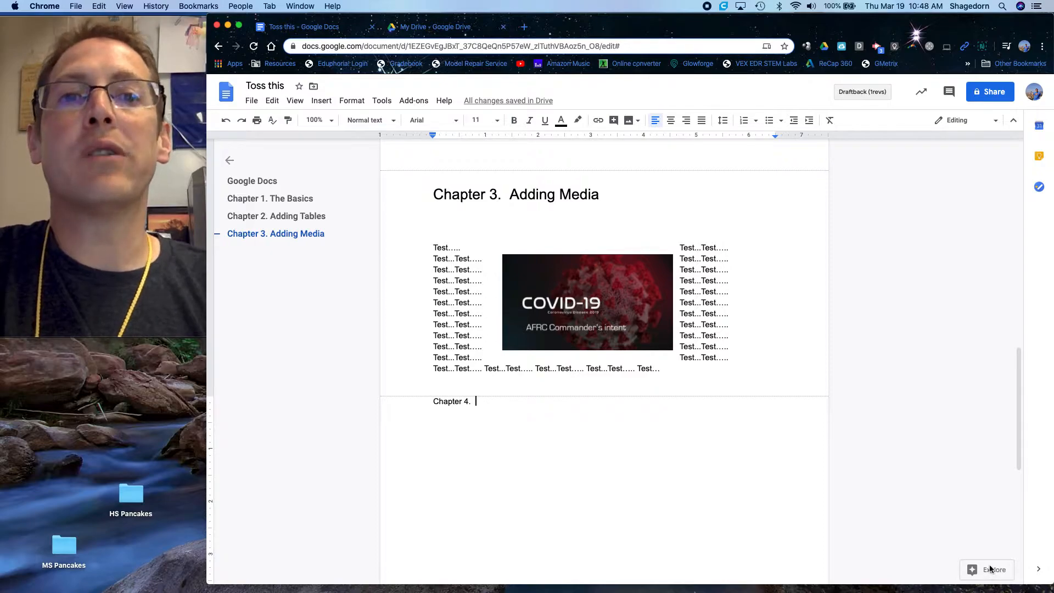
- Open Explore, start a new line below "Chapter 4." in the document, and look up "Lions" on the web
click(992, 572)
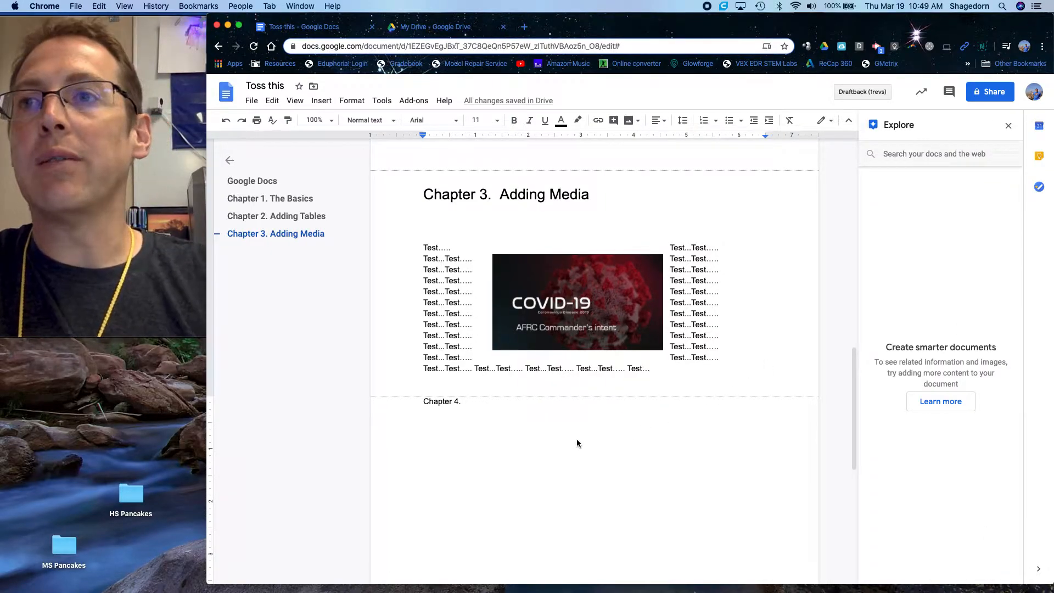
key(Return)
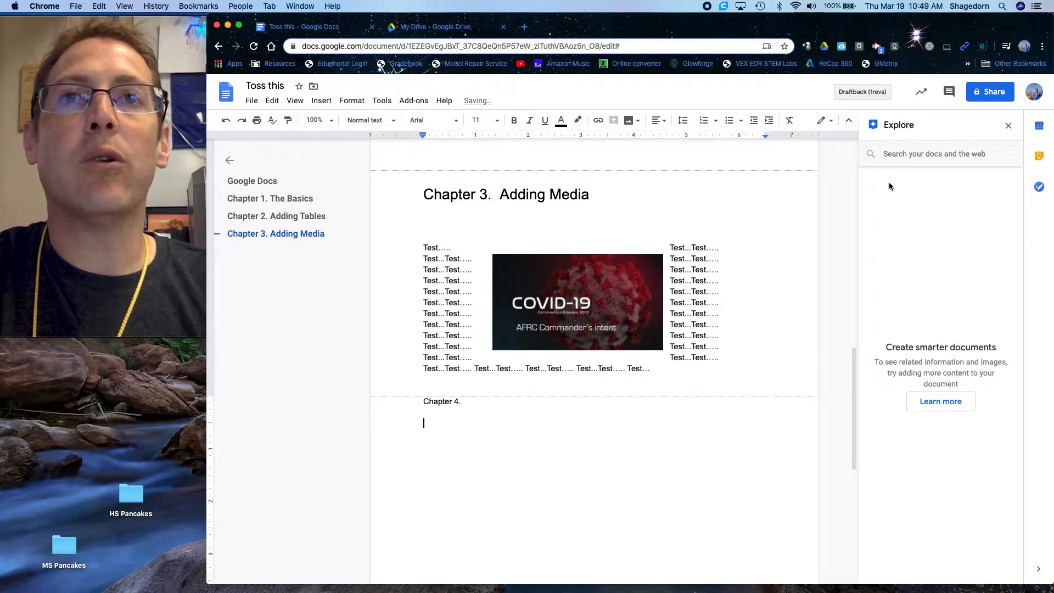
click(913, 156)
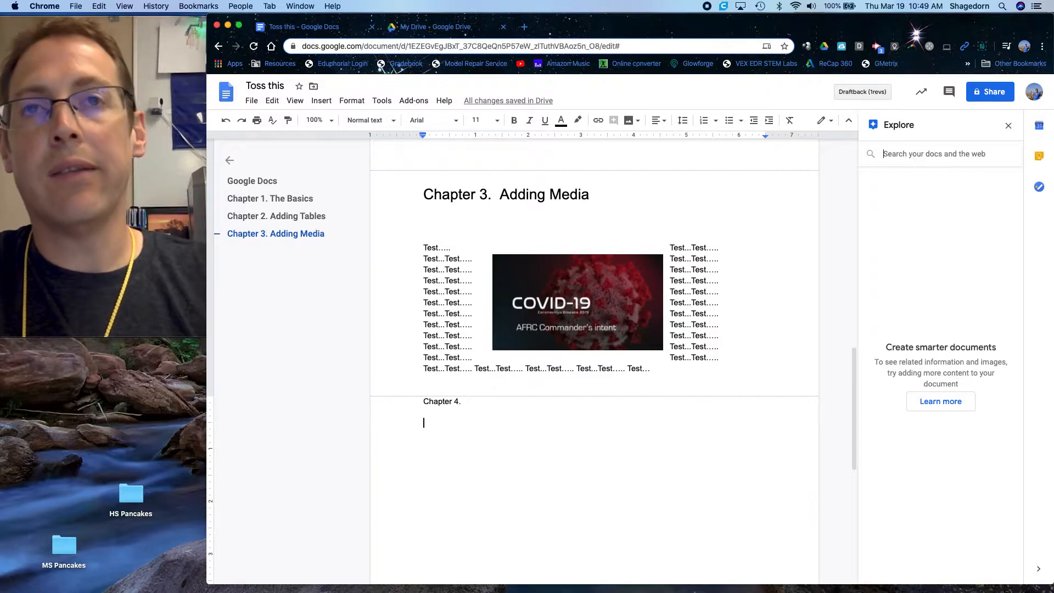
text(Lions)
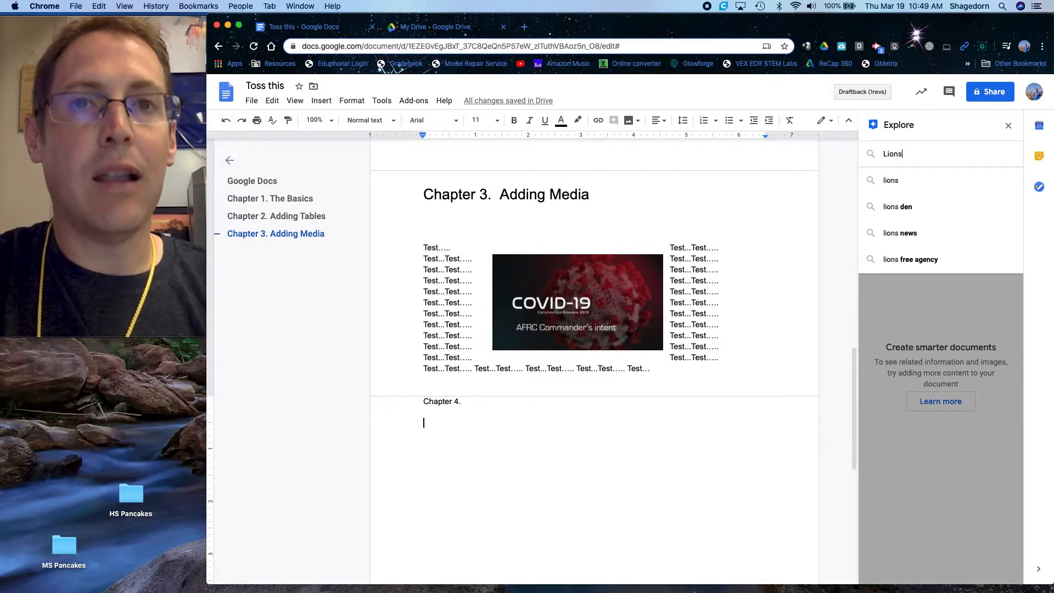
key(Return)
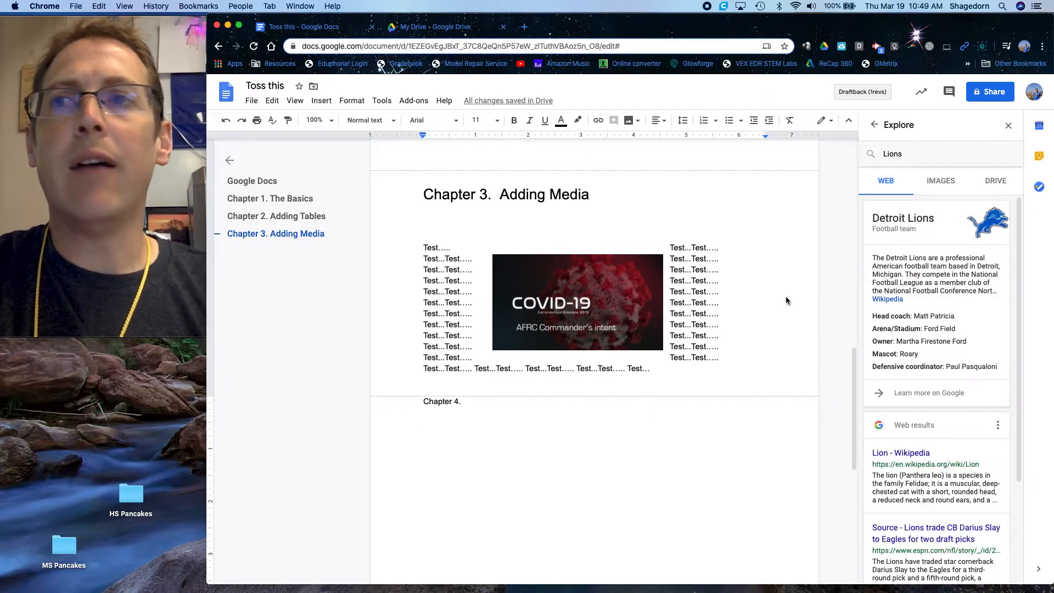
scroll(895, 344, down, 3)
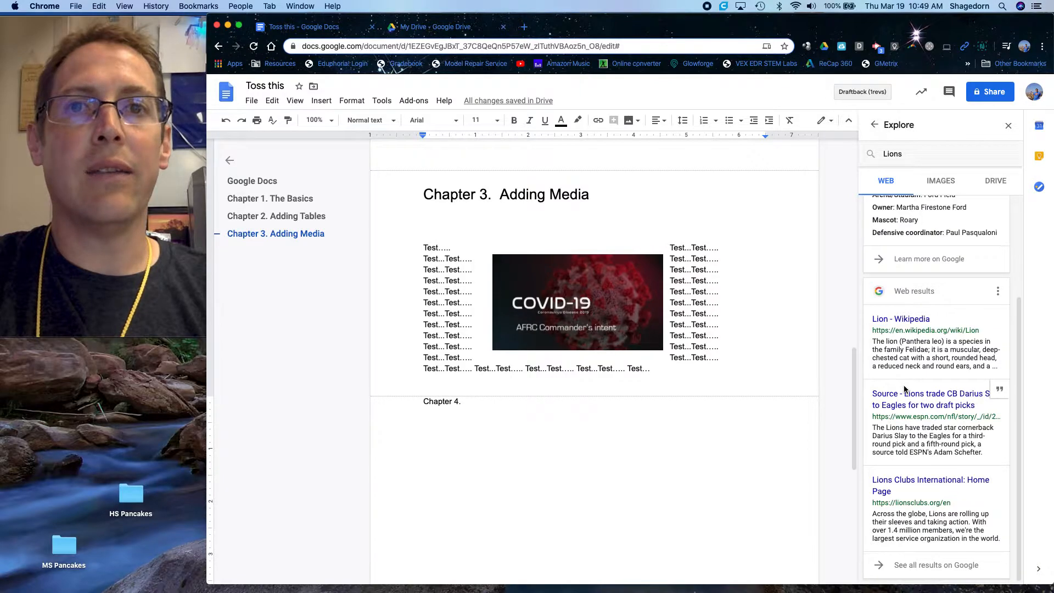
- Narrow the Explore search to "Lions + site:nationalgeographic.com"
click(923, 156)
text(+ site:nationalge)
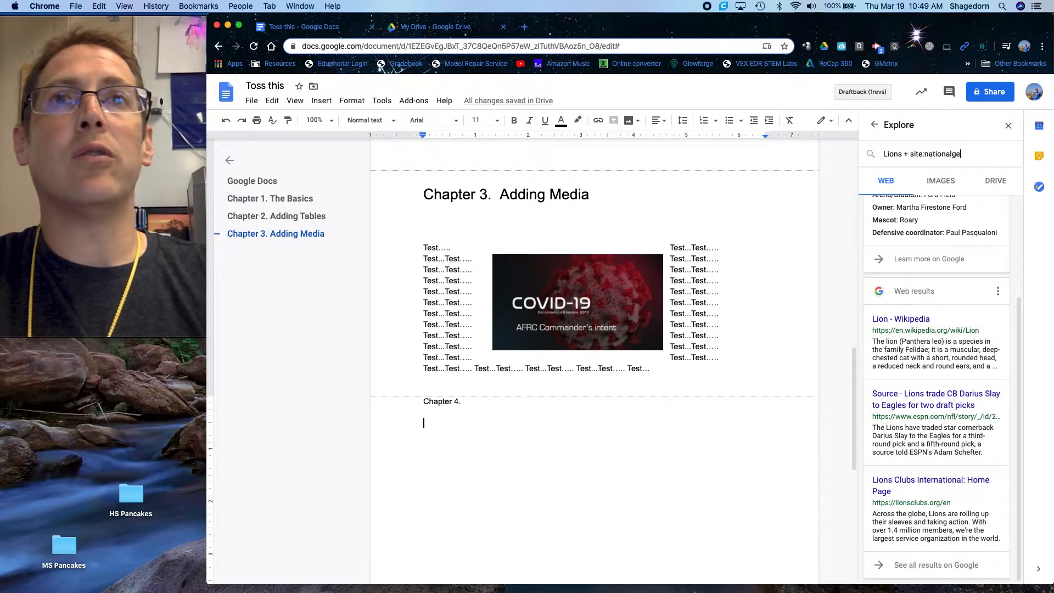
text(ographic.com)
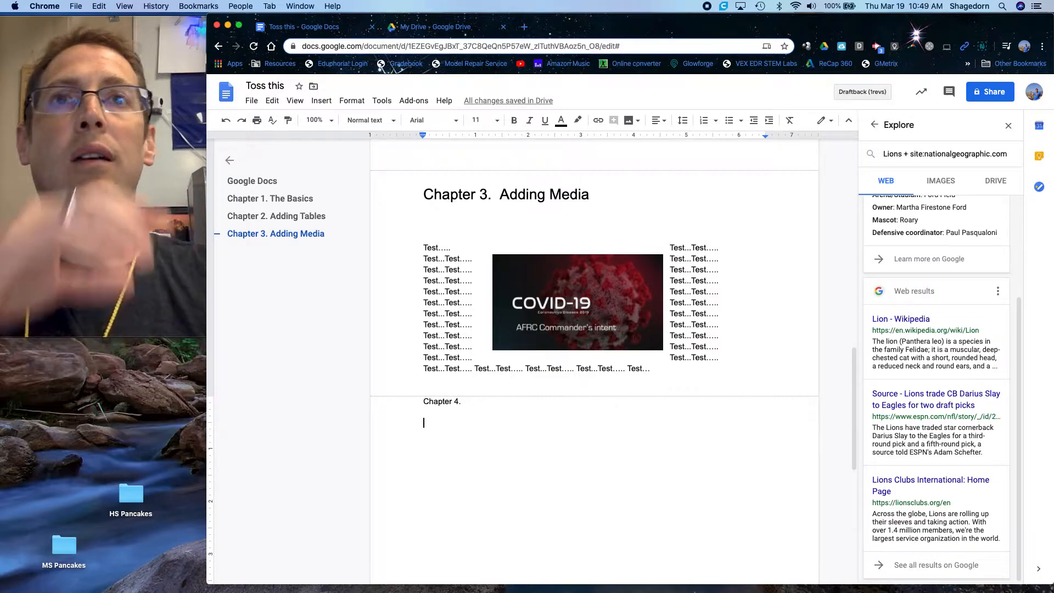
key(Return)
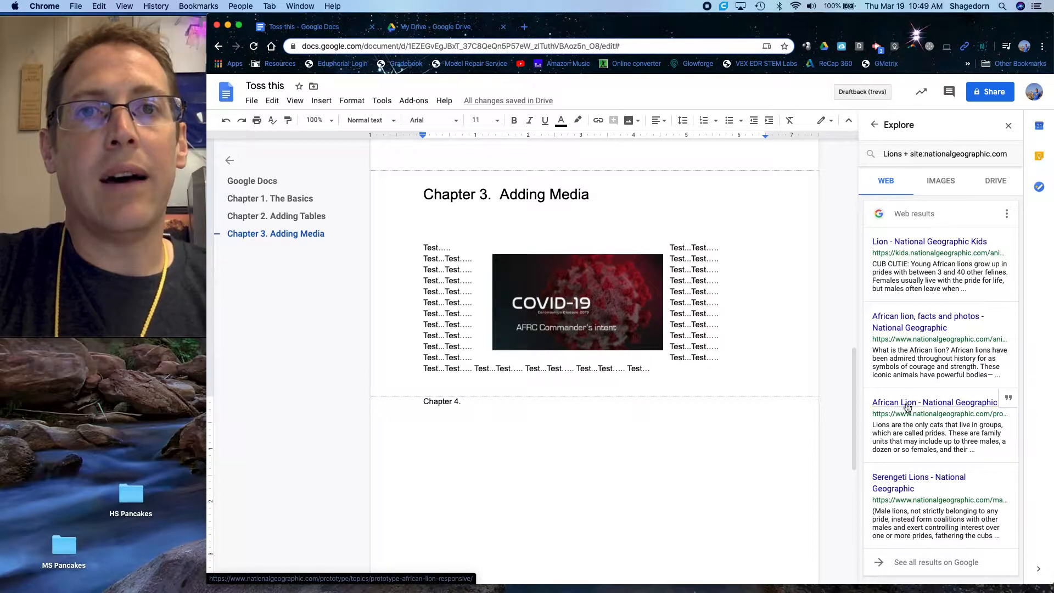
- Copy "Lions are the only cats that live in groups, which are called prides." from the African Lion result below Chapter 4 and cite that result as a footnote
drag(873, 425, 946, 435)
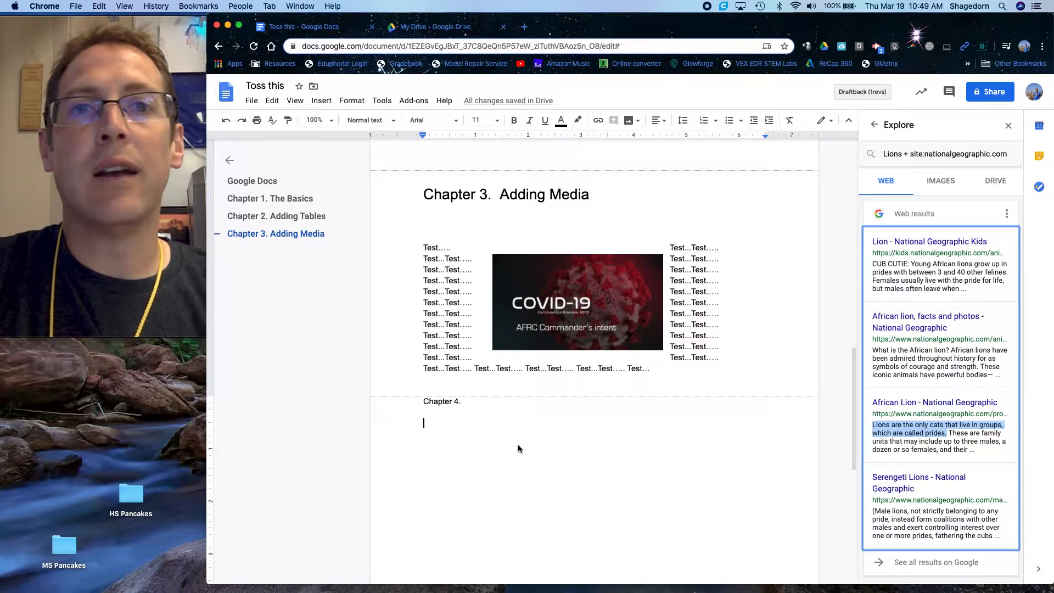
click(438, 425)
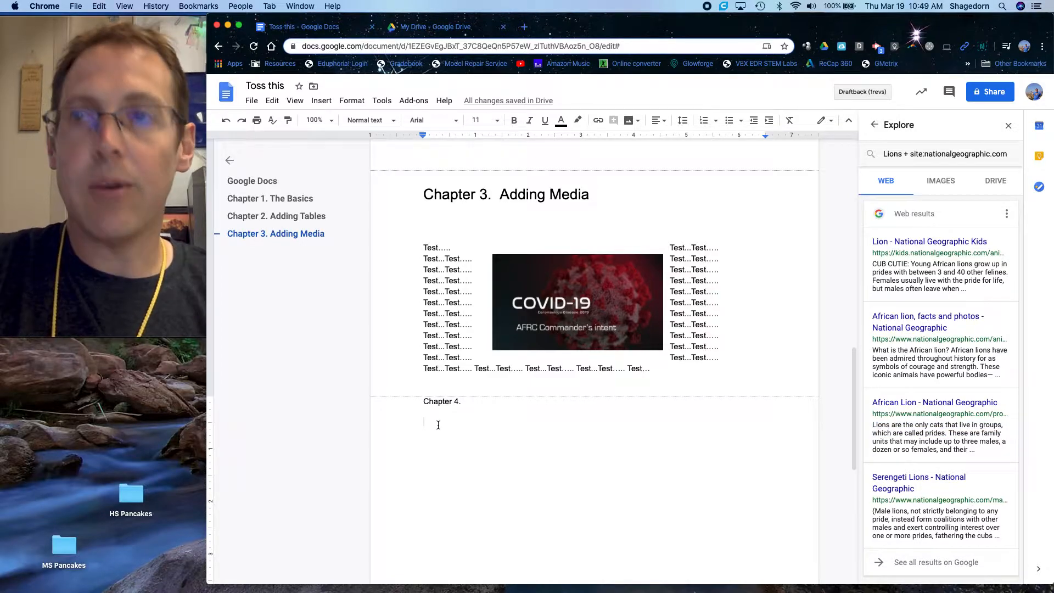
text(Lions are the only cats that live in groups, which are called prides.)
mouse_move(1009, 402)
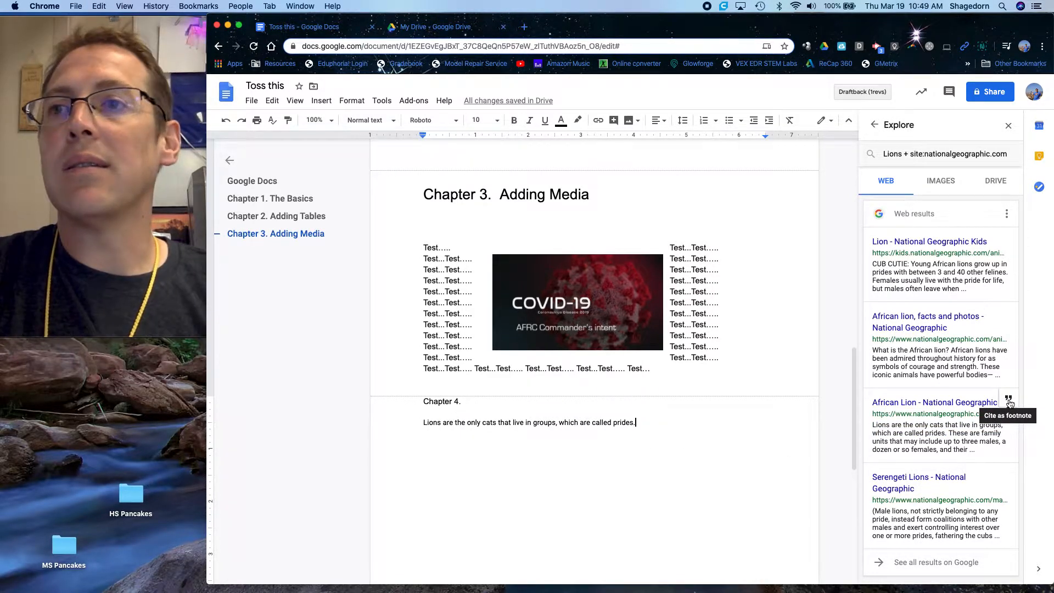
click(1009, 402)
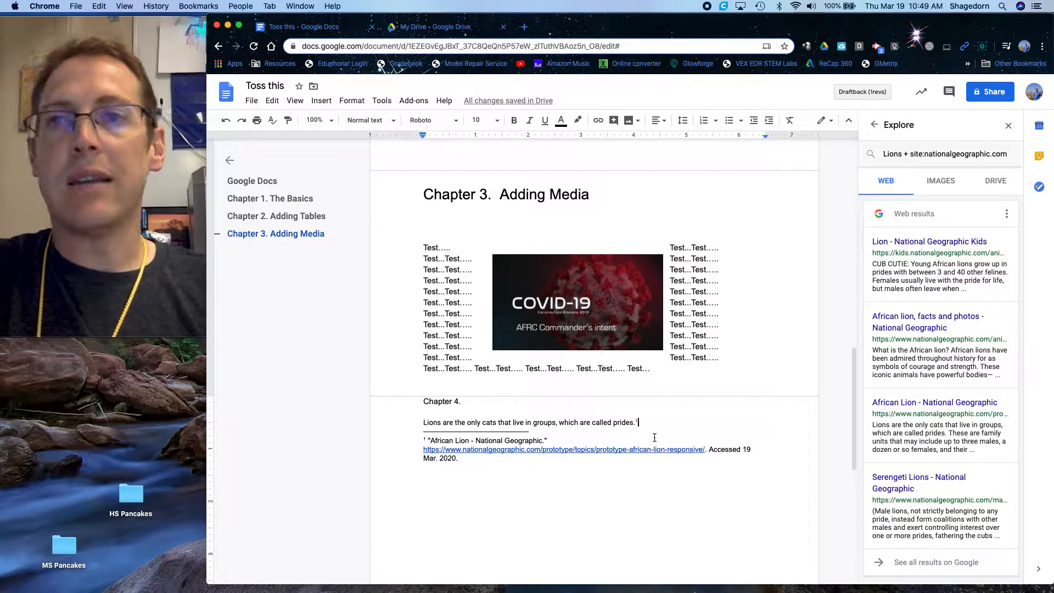
- Write "Tigers are man's best friend." on the empty line between "Chapter 4." and the lions sentence
click(438, 410)
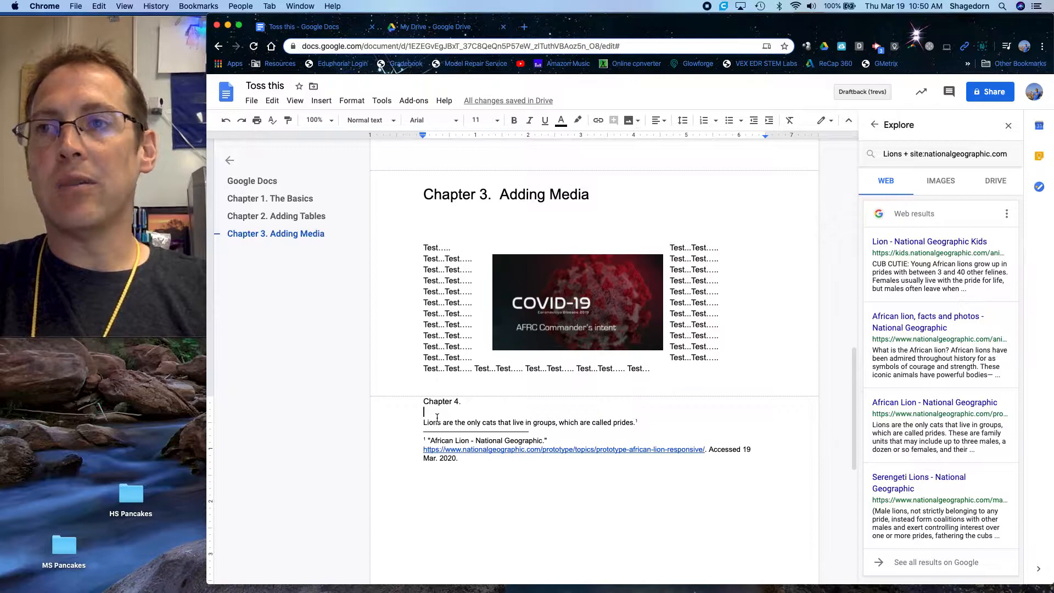
text(Tigers are man's best)
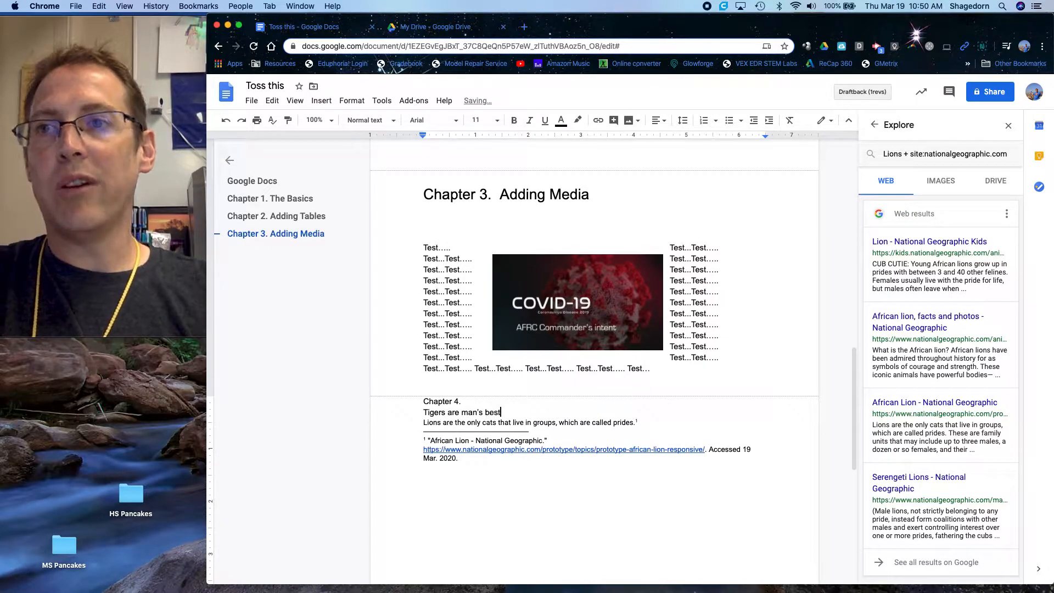
key(BackSpace)
key(BackSpace)
key(BackSpace)
text(friend.)
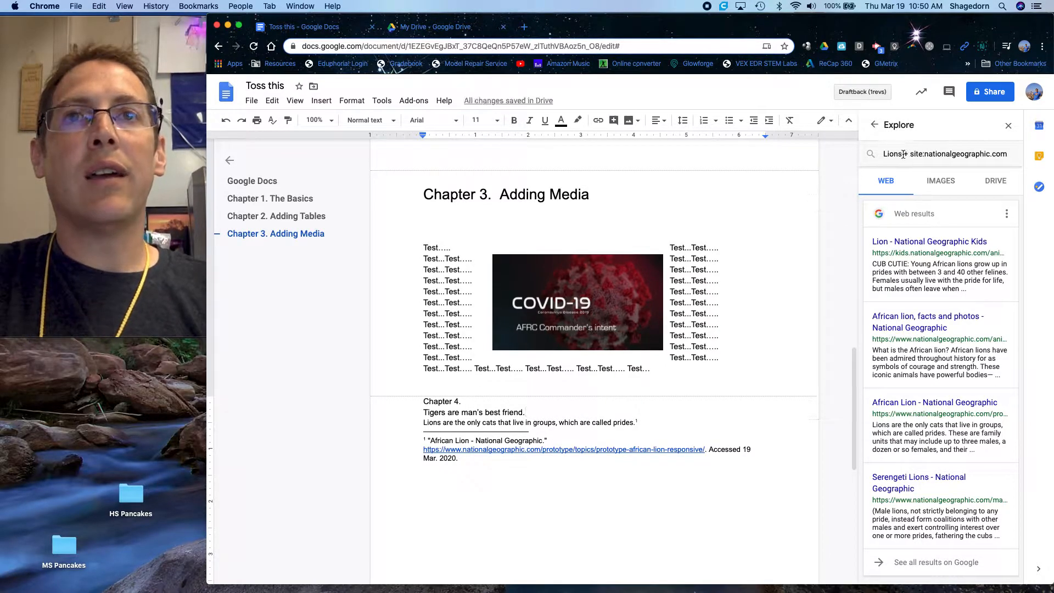
- Search Explore for "tigers + site:nationalgeographic.com" and cite the "Captive tigers in the U.S." result as a footnote to the tigers sentence
double_click(896, 154)
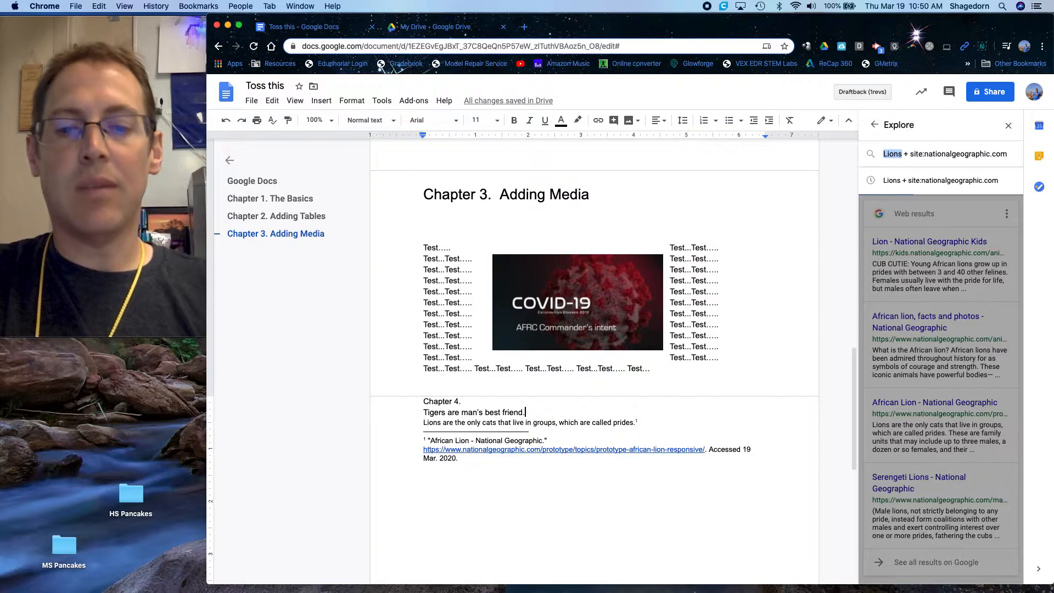
text(tigers)
key(Return)
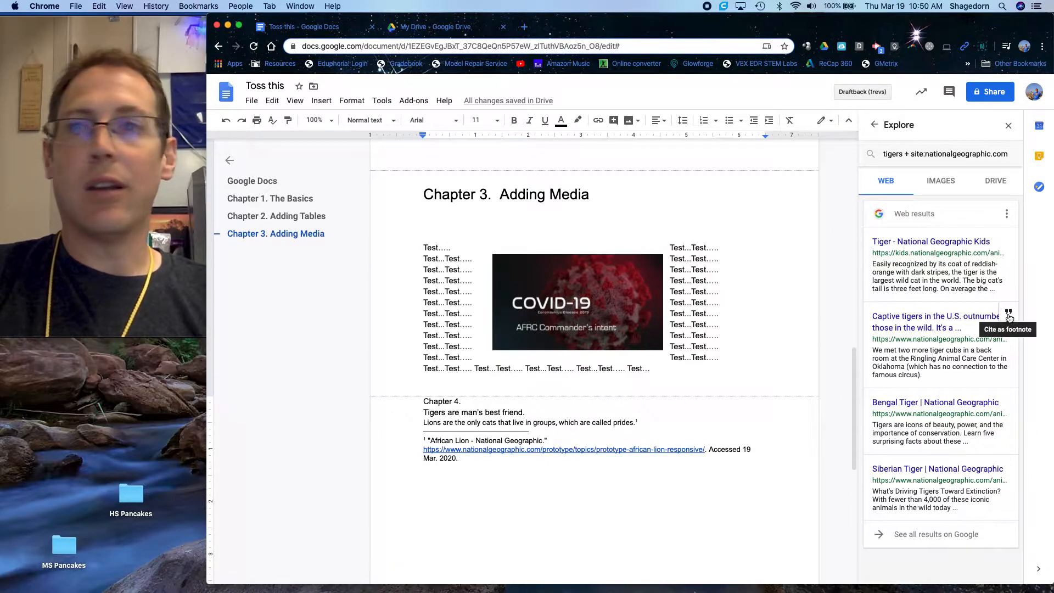
click(1009, 317)
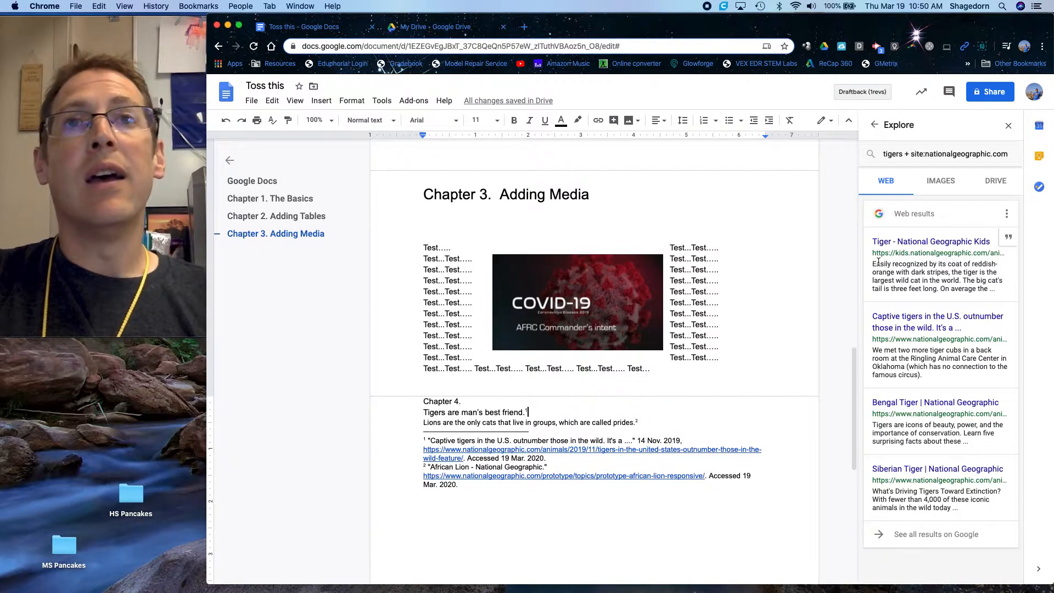
- Show the citation formats available for the Explore web results
mouse_move(916, 294)
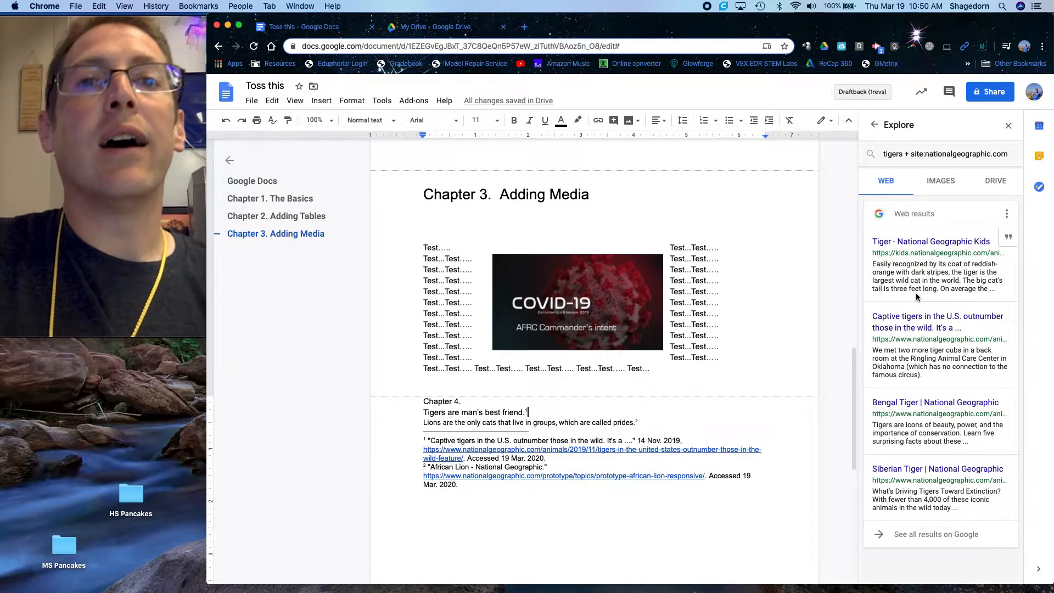
click(1007, 216)
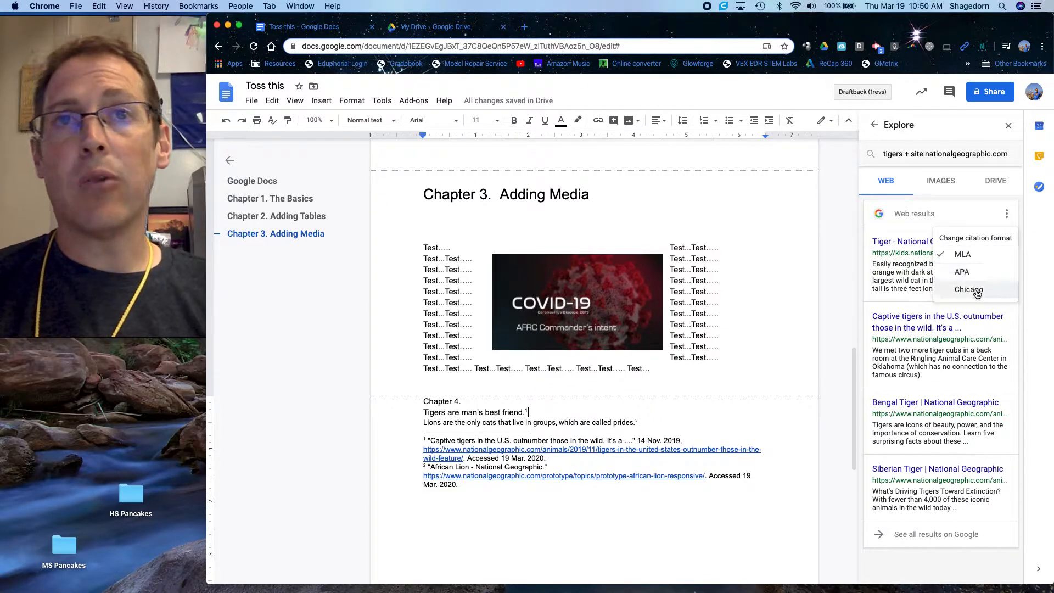
- Switch Explore to image results and shorten the search to "tigers" without the site restriction
click(941, 181)
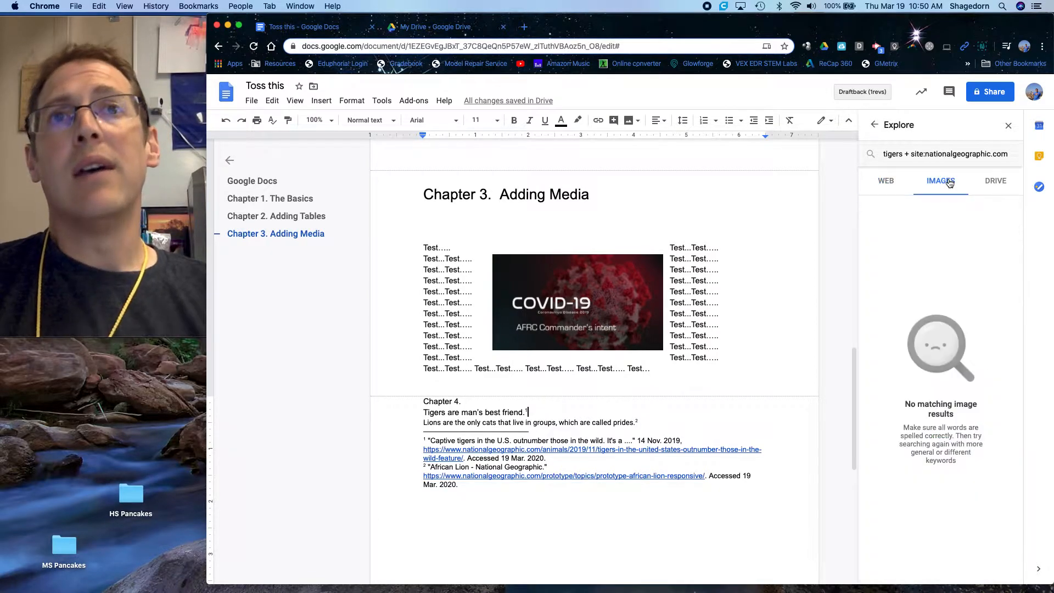
drag(911, 154, 1013, 162)
key(BackSpace)
key(BackSpace)
key(BackSpace)
key(BackSpace)
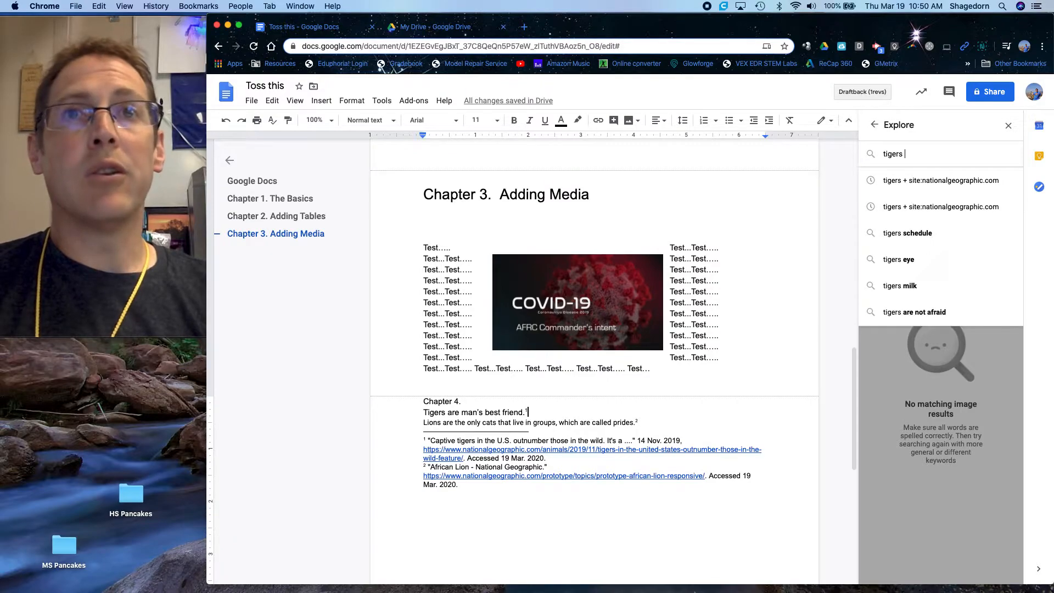
key(Return)
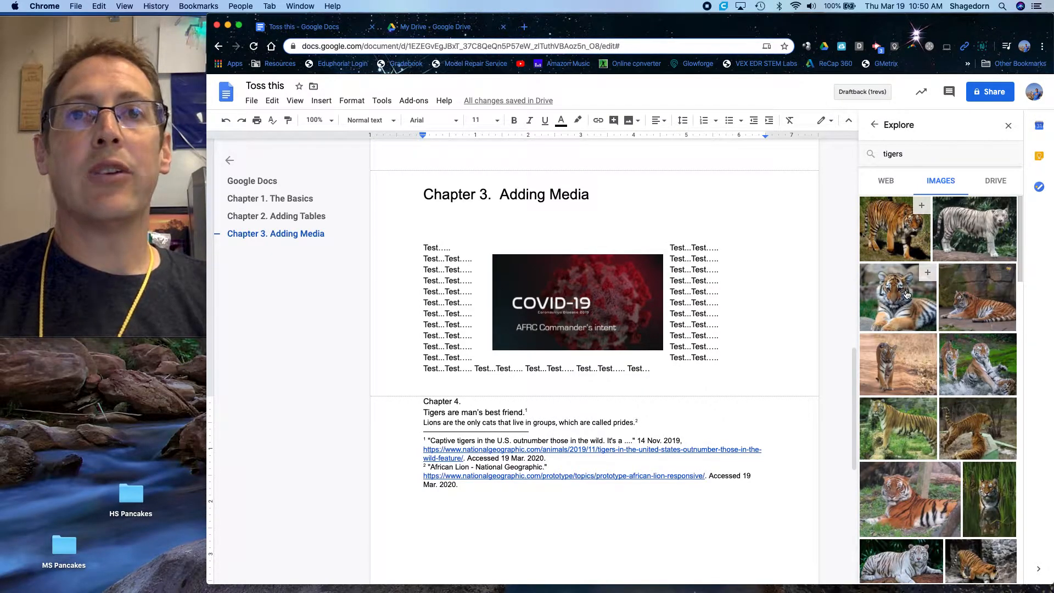
- Insert the first tiger image from the Explore results after the sentence "Tigers are man's best friend."
double_click(567, 410)
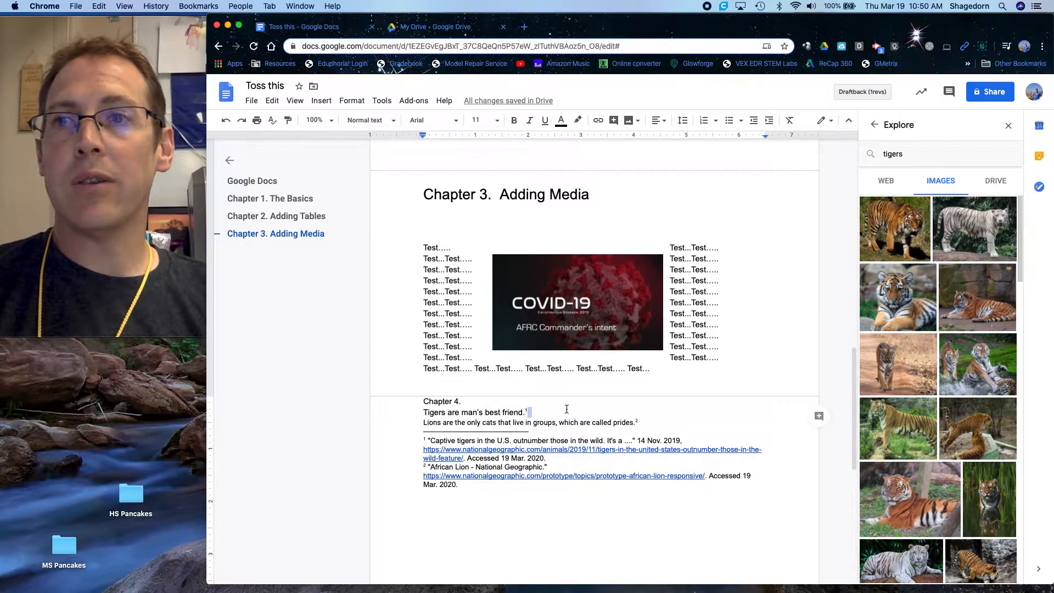
click(920, 209)
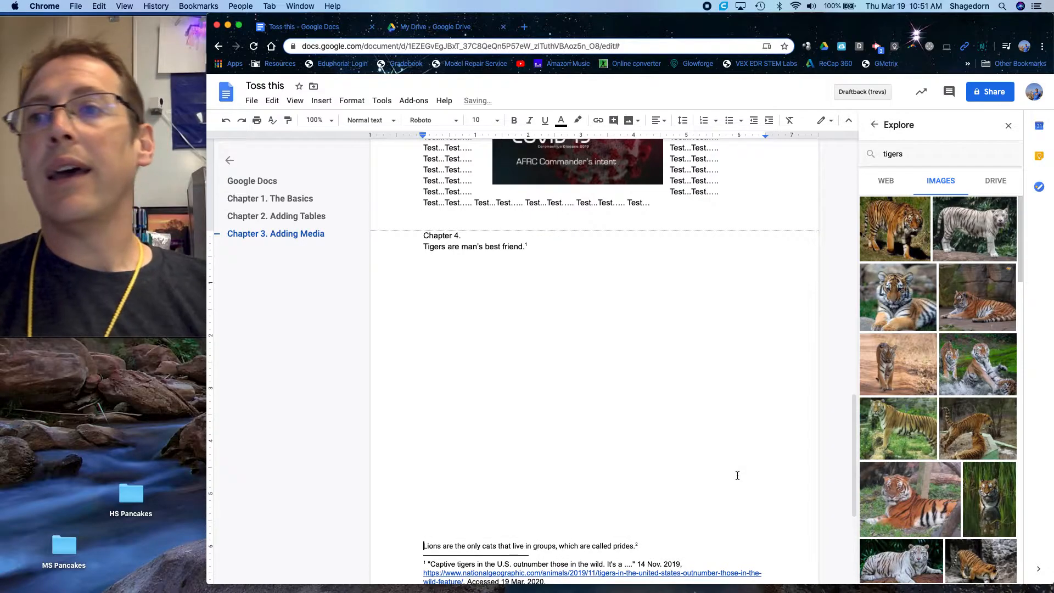
scroll(737, 476, down, 4)
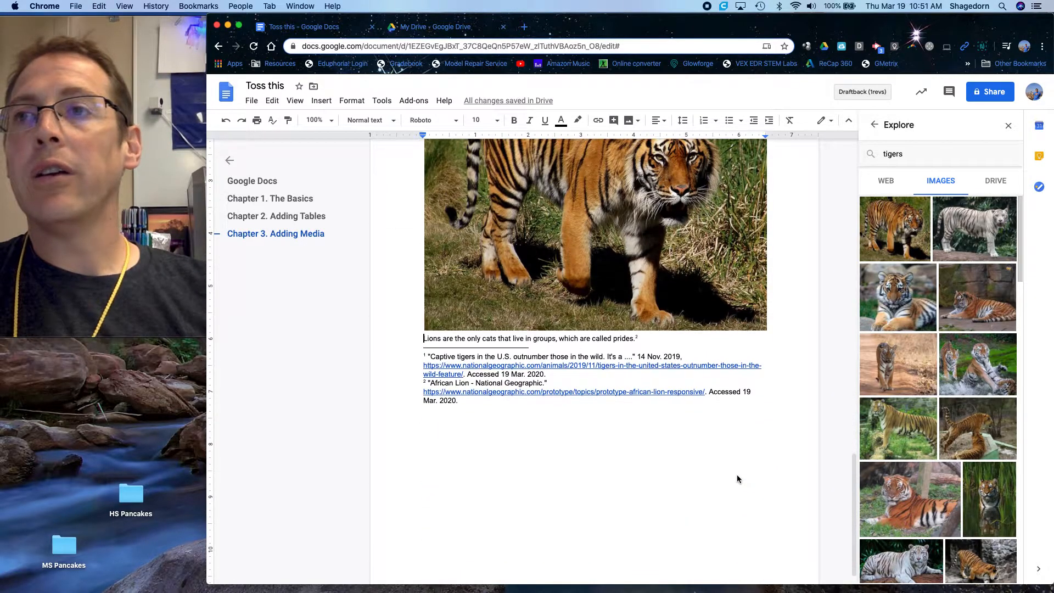
scroll(737, 479, up, 2)
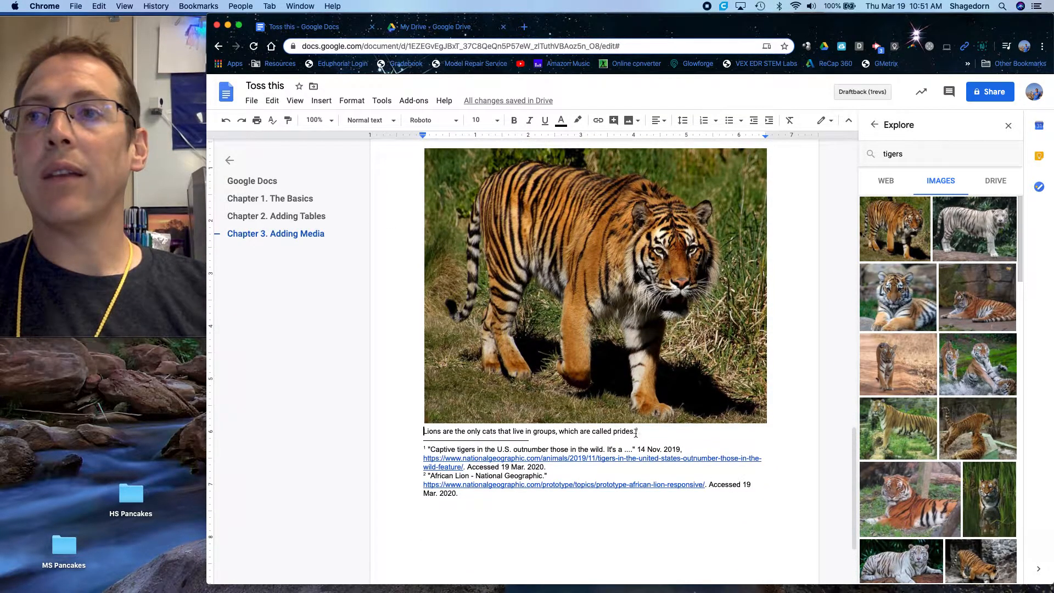
- Return to the previous Explore search and close the Explore sidebar
scroll(638, 421, up, 2)
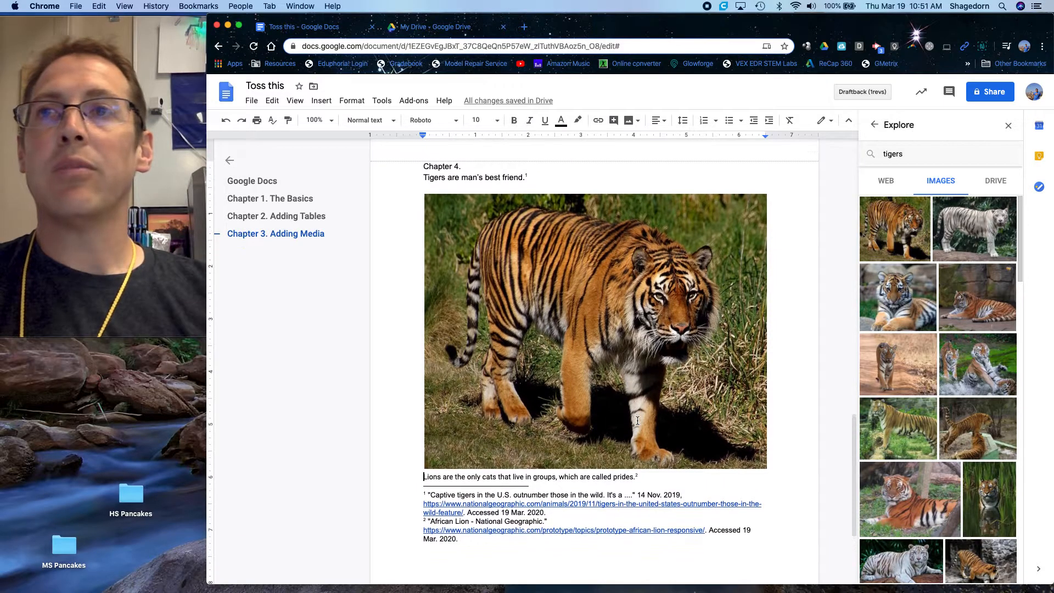
scroll(638, 421, up, 1)
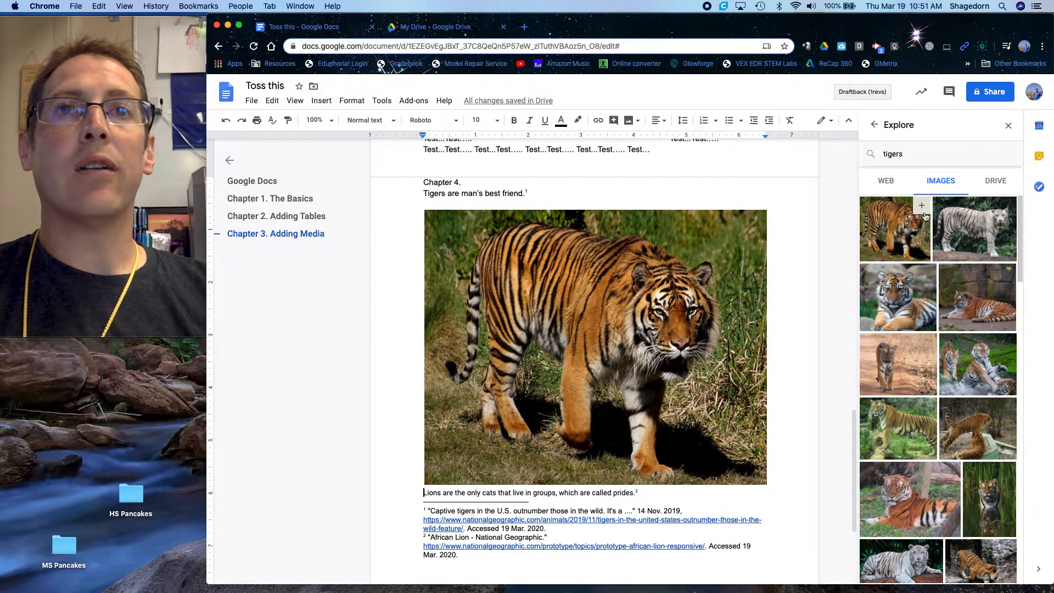
scroll(813, 387, down, 4)
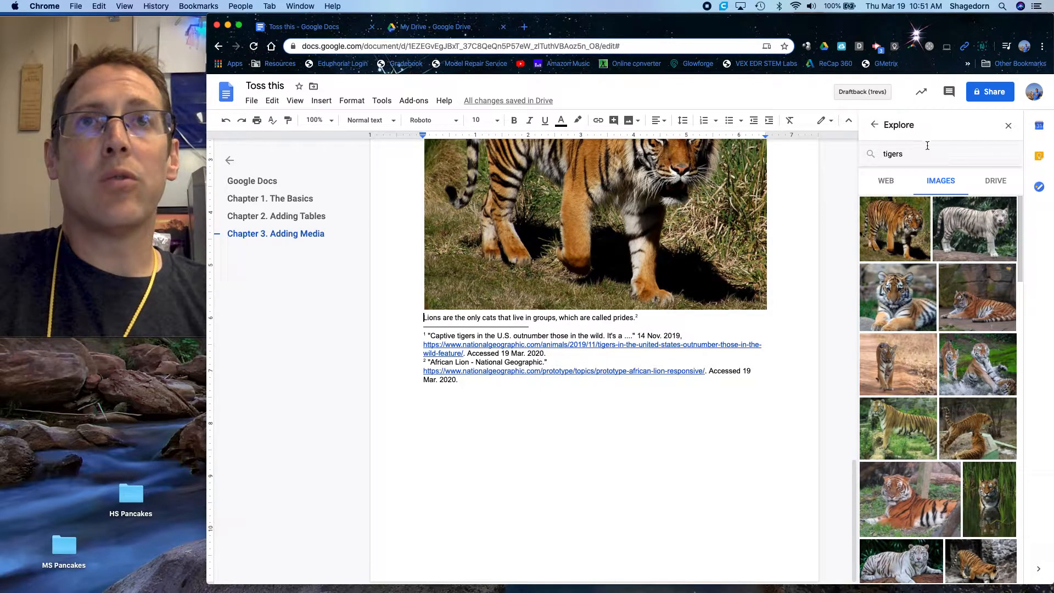
click(872, 126)
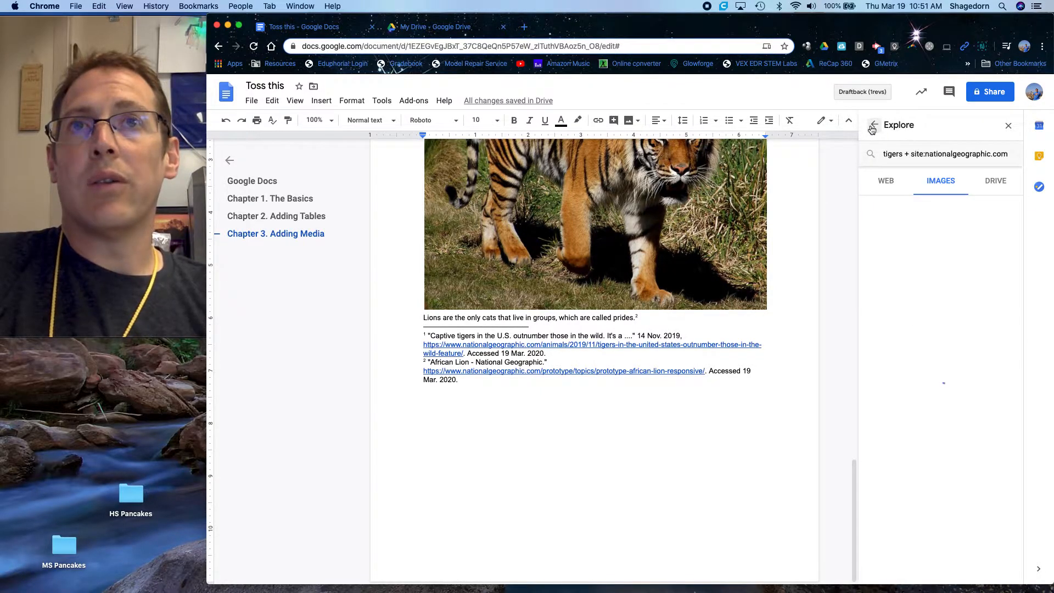
click(1009, 126)
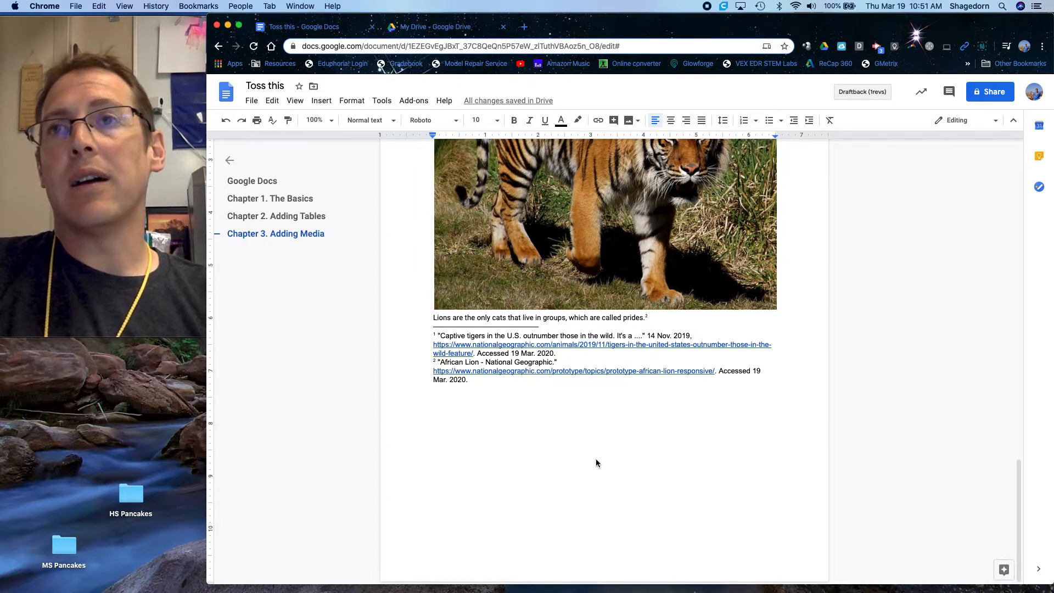
- Update the table of contents on the second page so it includes Chapter 3
scroll(595, 459, up, 20)
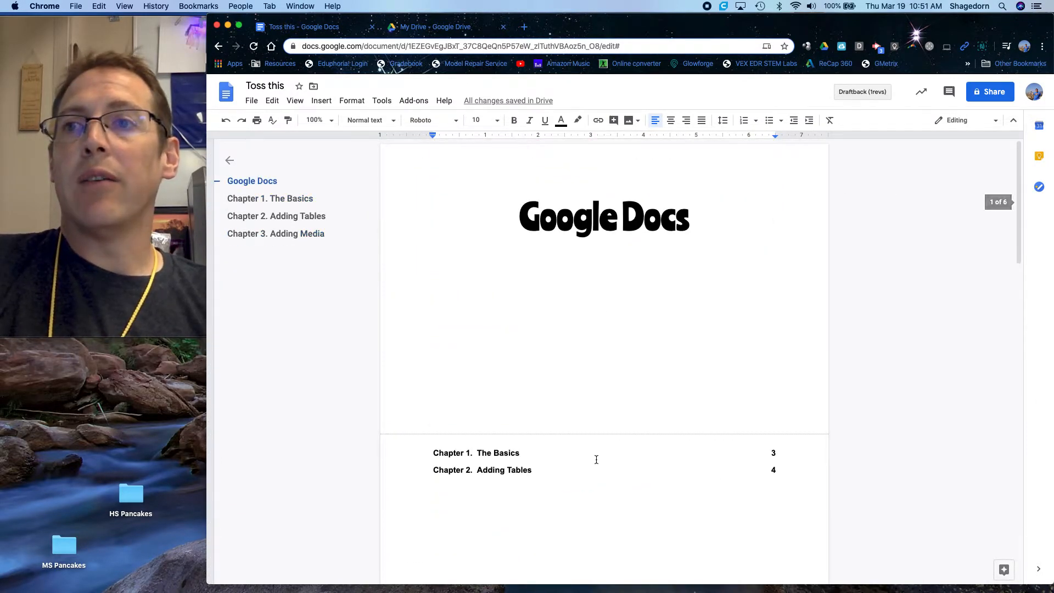
click(473, 466)
click(422, 454)
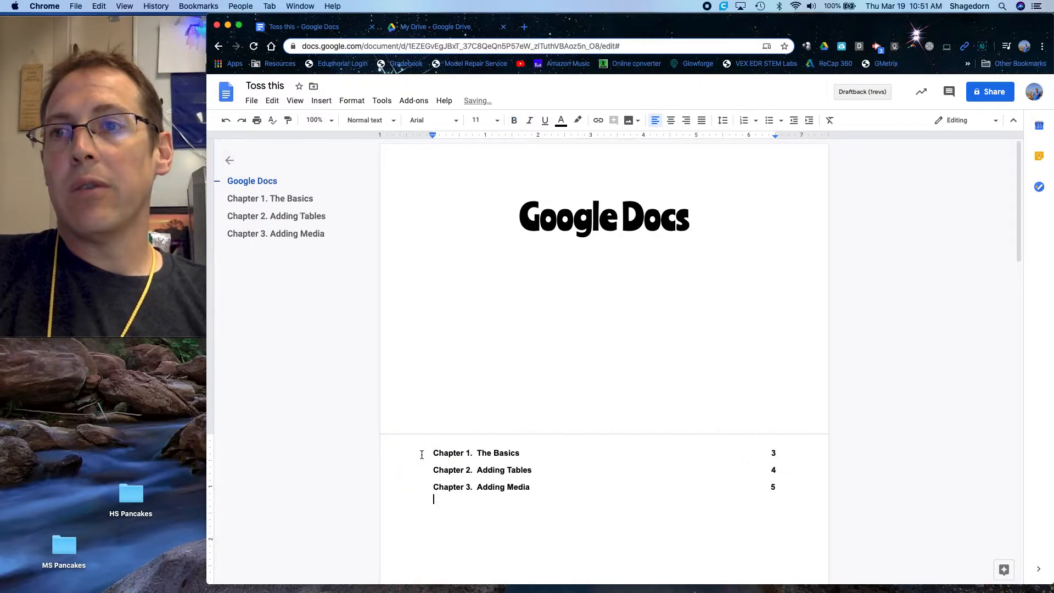
- Apply the Title style to the "Chapter 4." line above the tigers sentence
scroll(554, 504, down, 20)
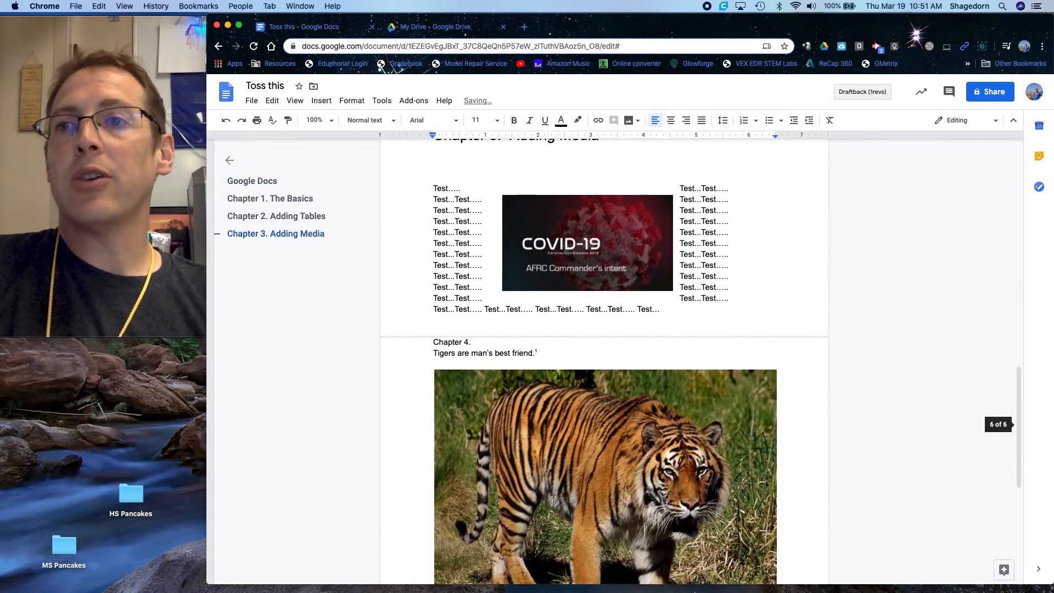
scroll(554, 502, down, 10)
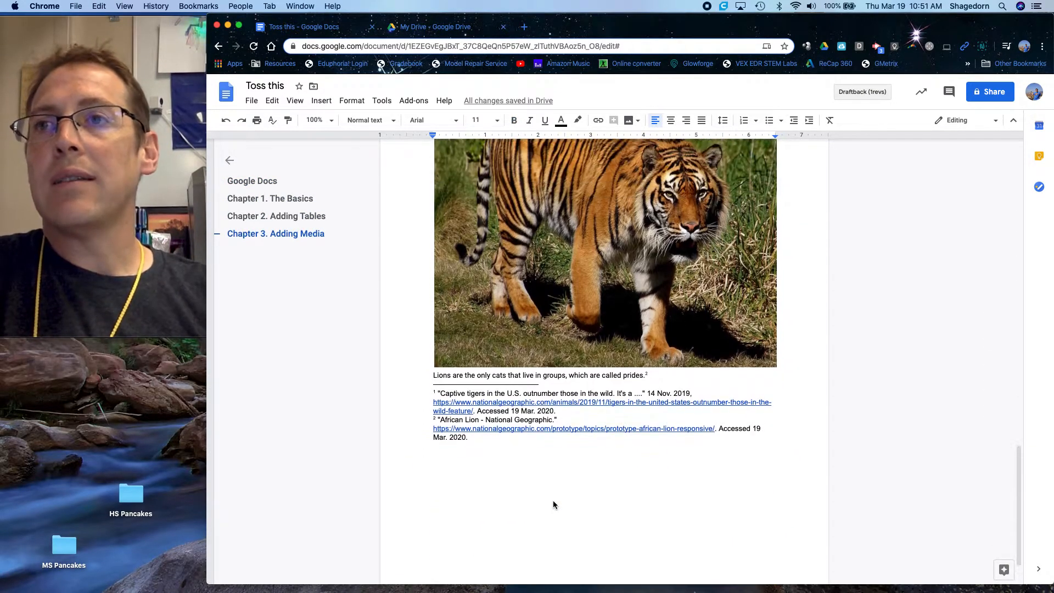
scroll(433, 374, up, 3)
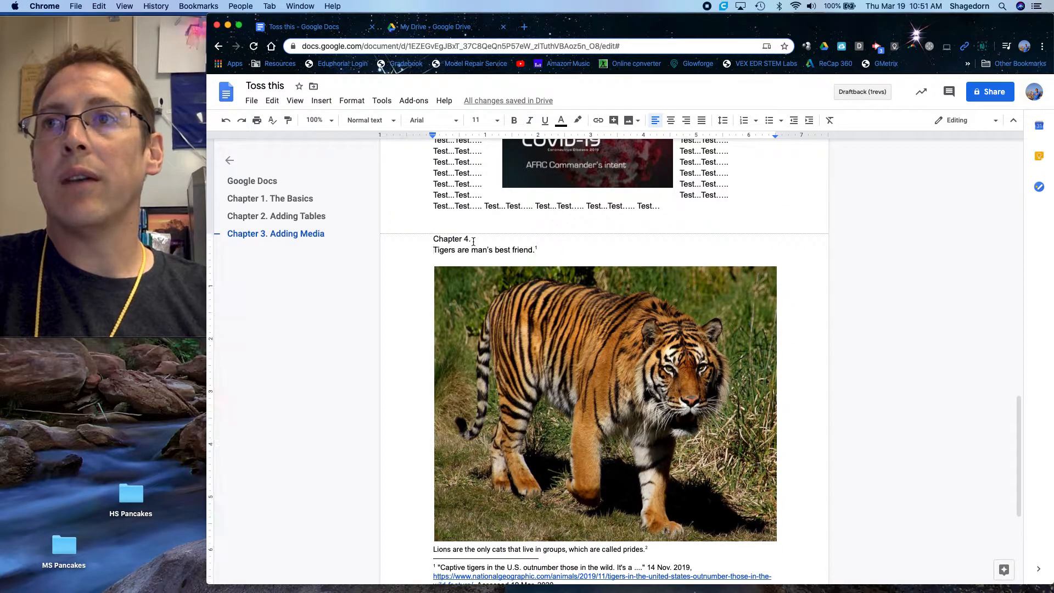
drag(474, 239, 426, 239)
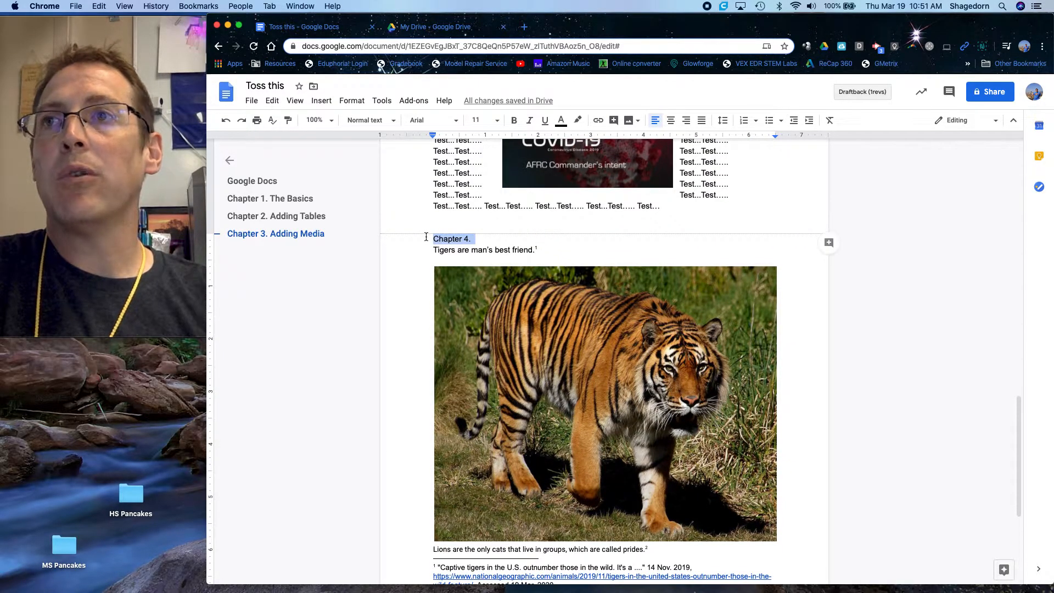
click(388, 121)
click(382, 177)
- Add a blank line and the subheading text "Large cats of the world" between the "Chapter 4." heading and the tigers sentence
click(533, 246)
key(Return)
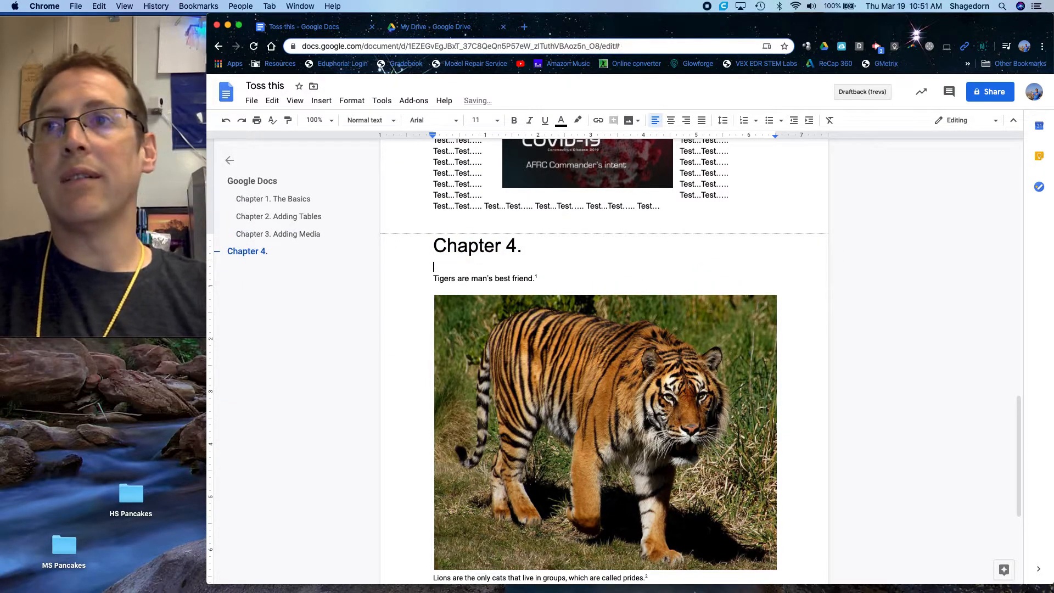
key(Return)
text(Large)
text(Animals of the world)
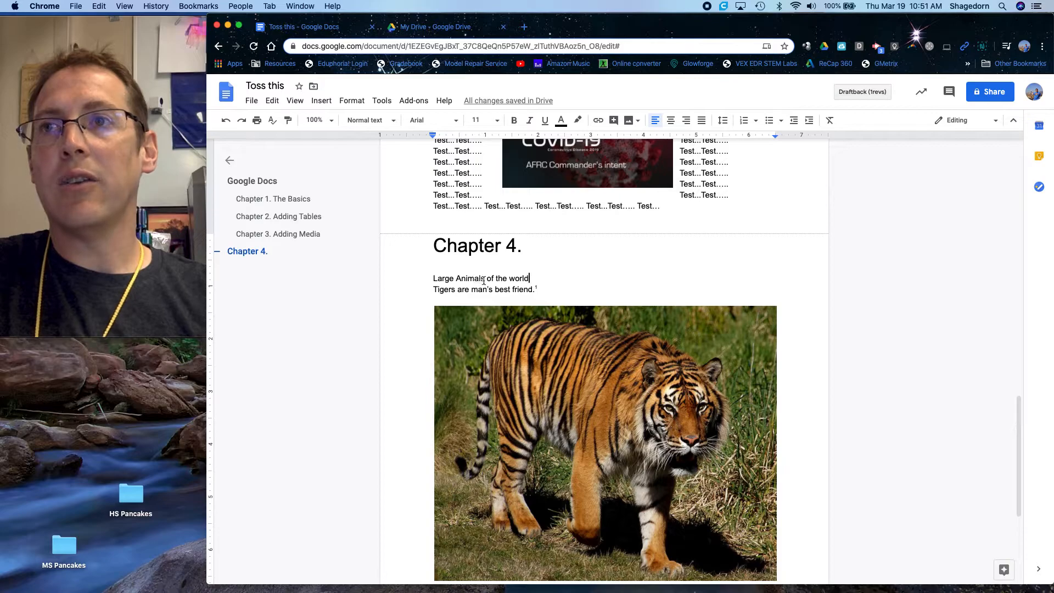
drag(485, 279, 460, 279)
text(cats)
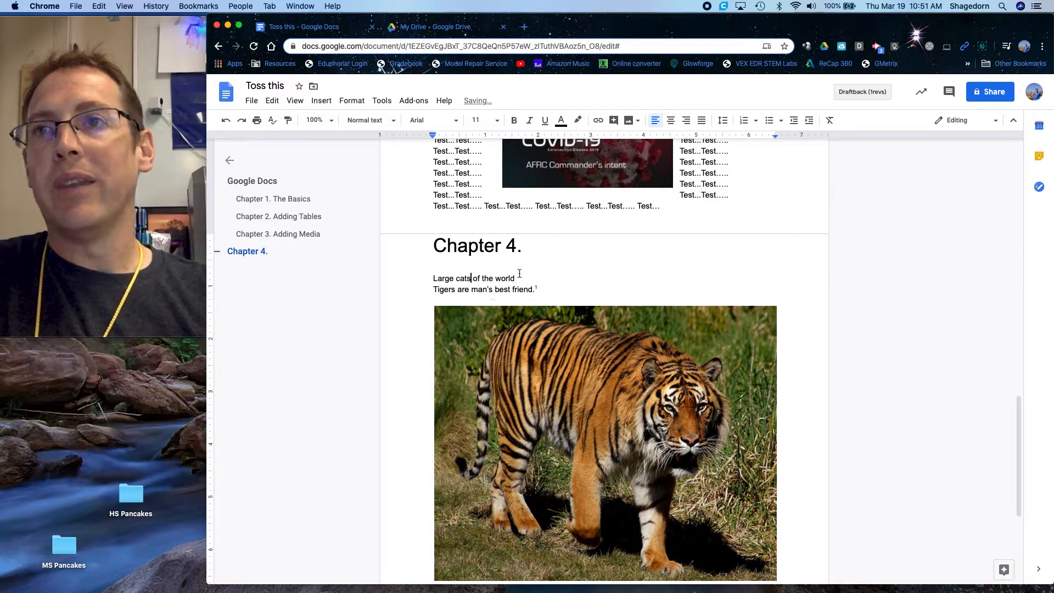
- Apply the Heading 2 style to the "Large cats of the world" line
drag(516, 278, 434, 279)
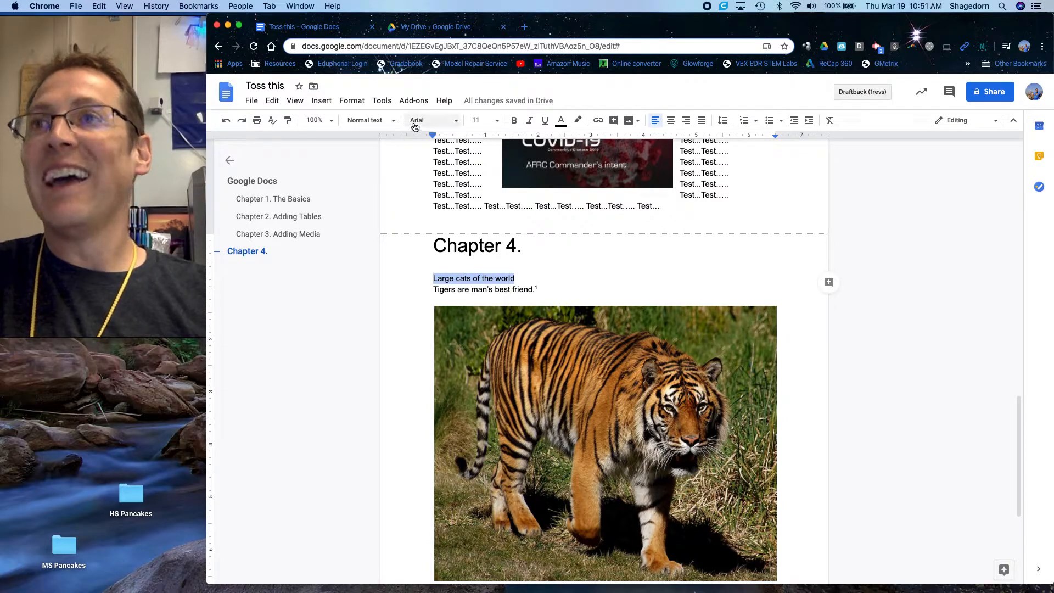
click(369, 120)
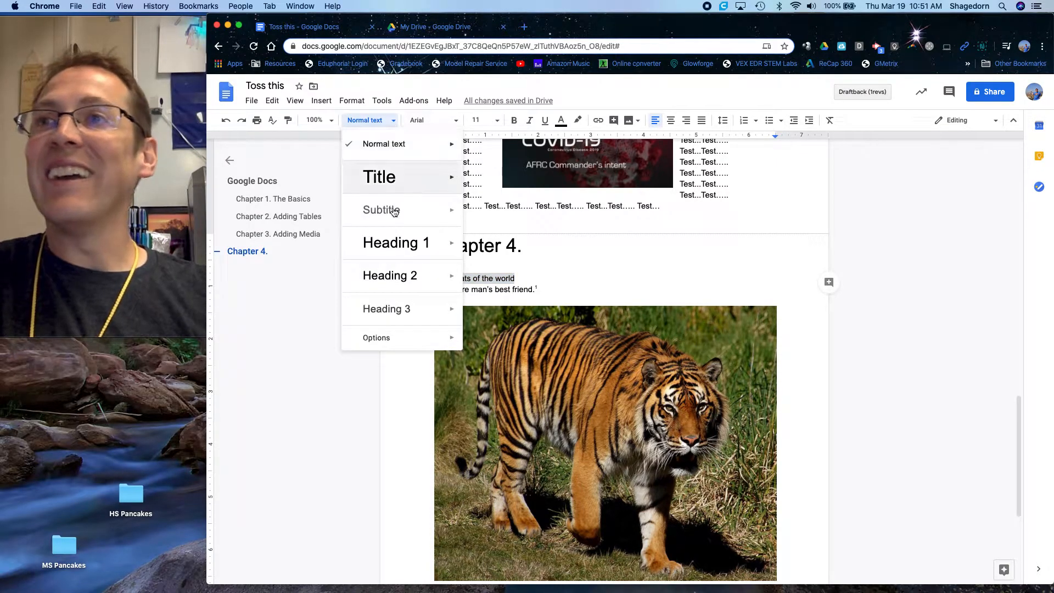
click(397, 272)
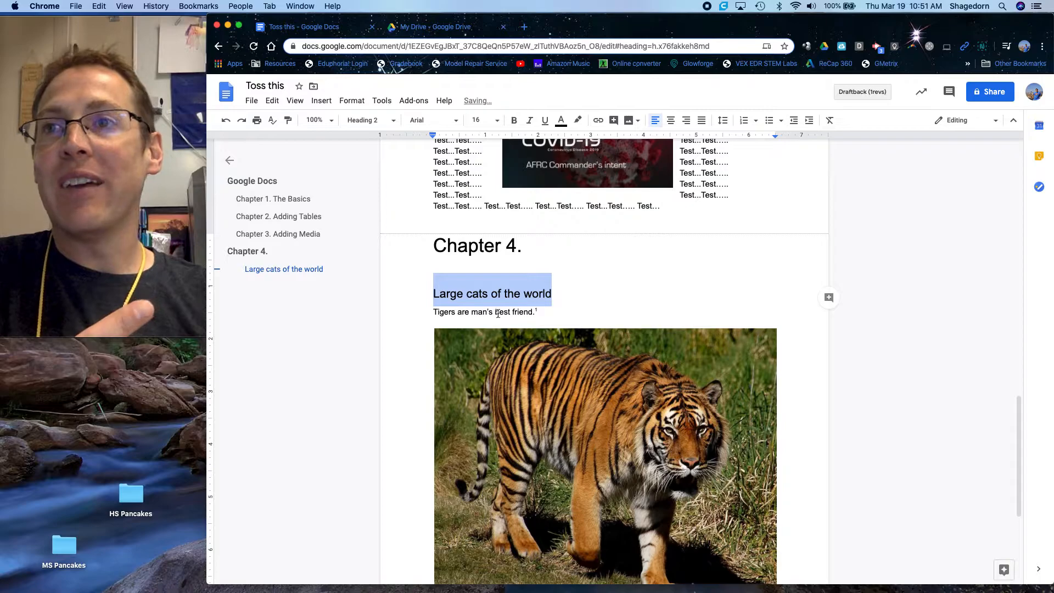
click(558, 313)
- Refresh the table of contents to include the "Large cats of the world" subheading
scroll(558, 313, up, 20)
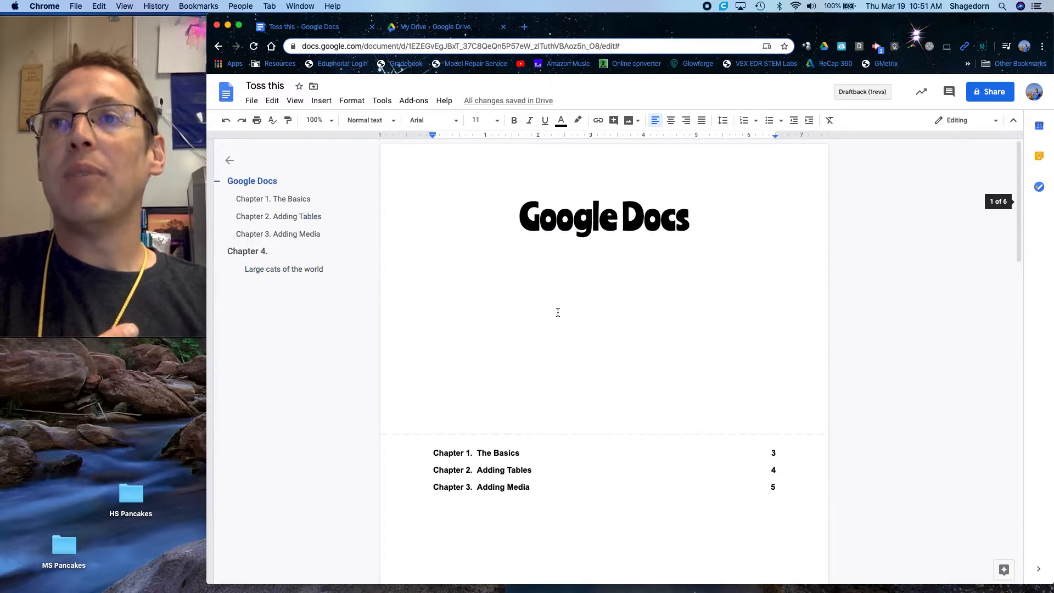
click(426, 456)
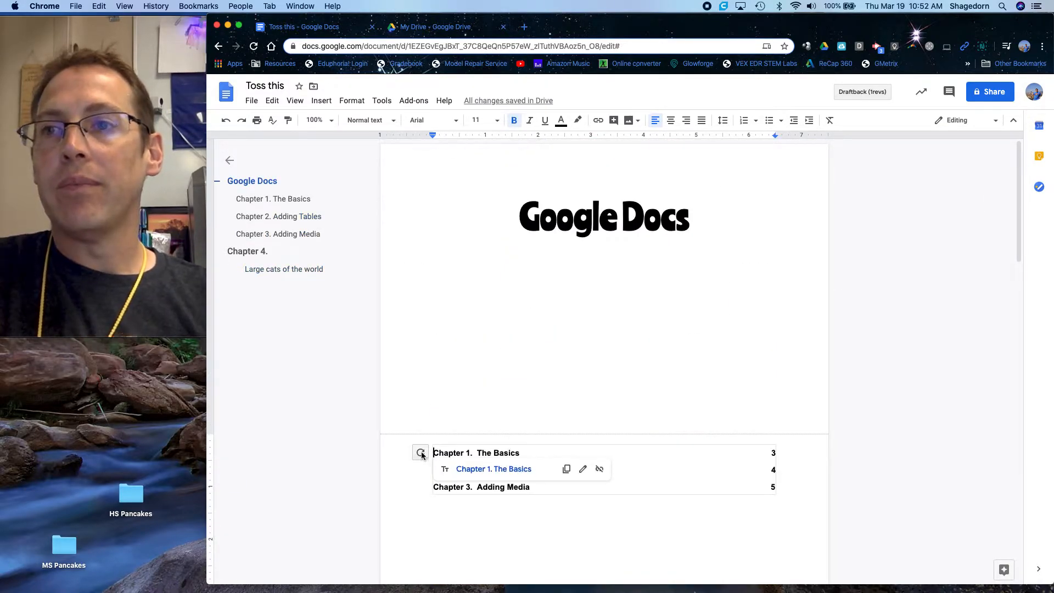
click(421, 453)
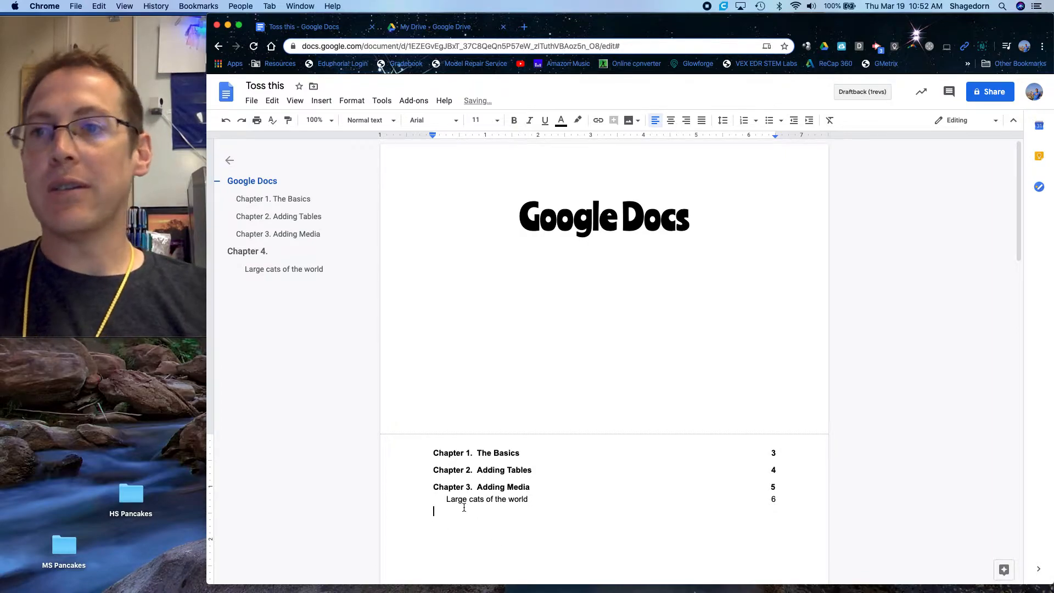
- Show the document's word count and turn on its display while typing
scroll(506, 511, down, 20)
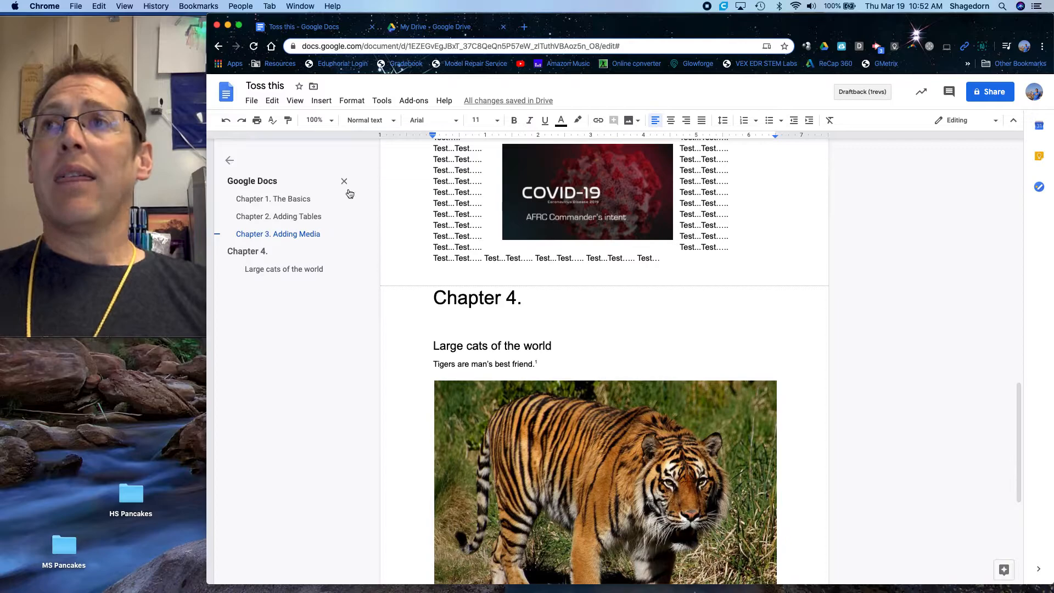
click(388, 102)
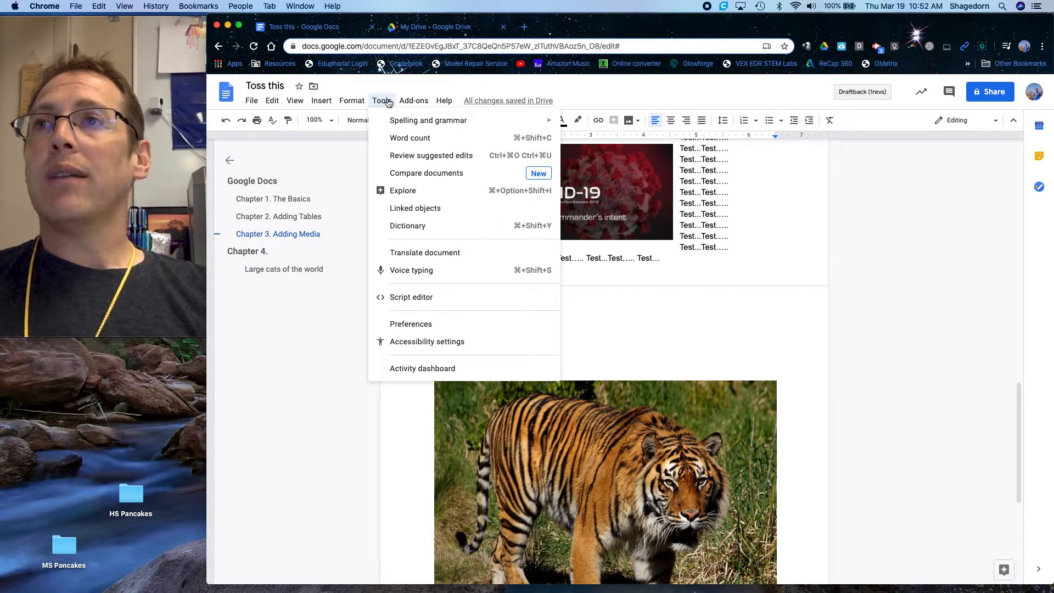
click(410, 138)
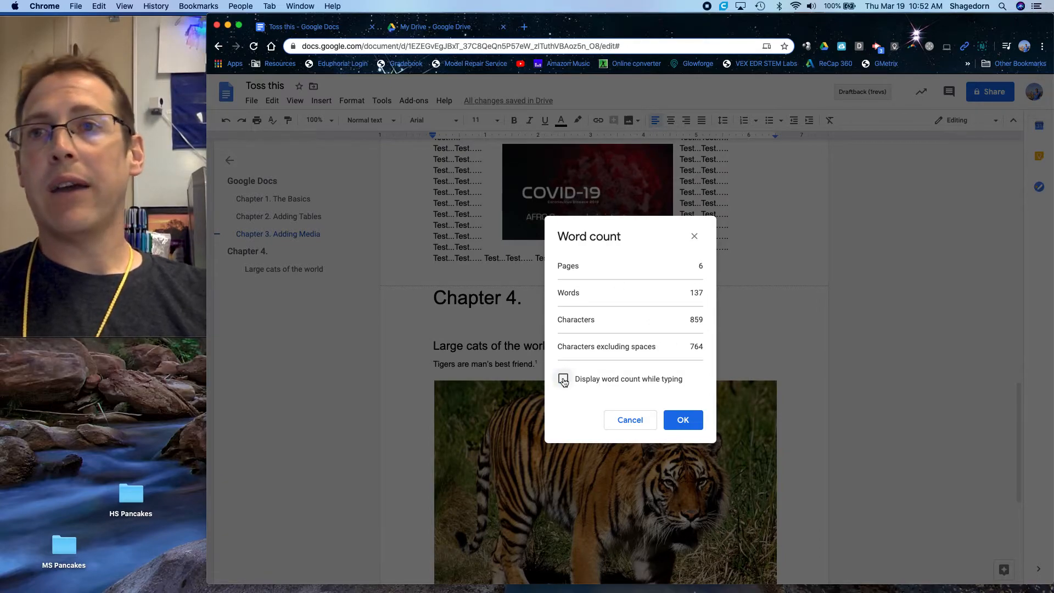
click(636, 423)
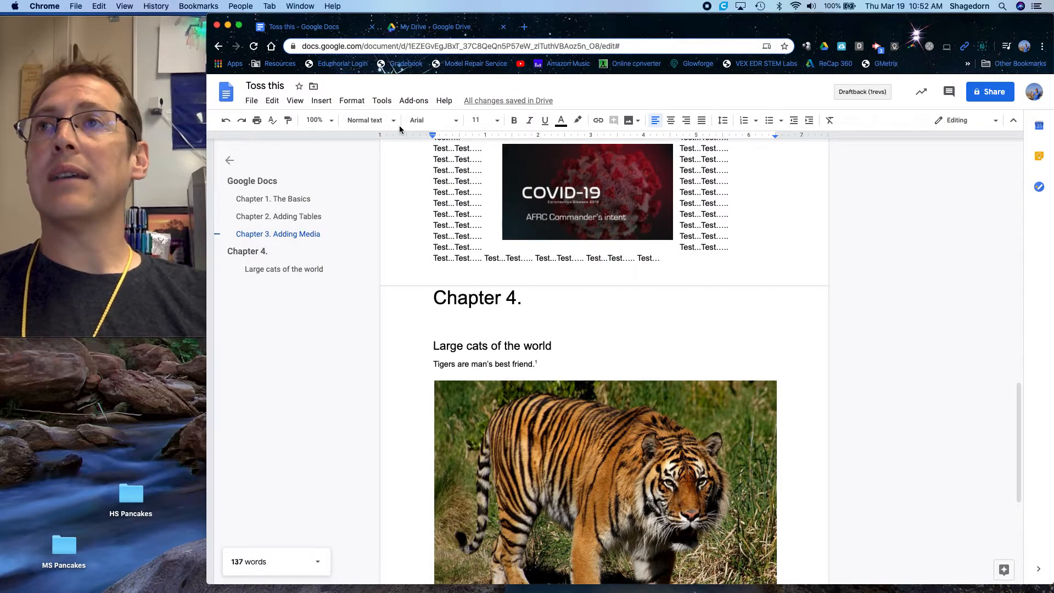
- Show the available spelling and grammar check options
click(383, 103)
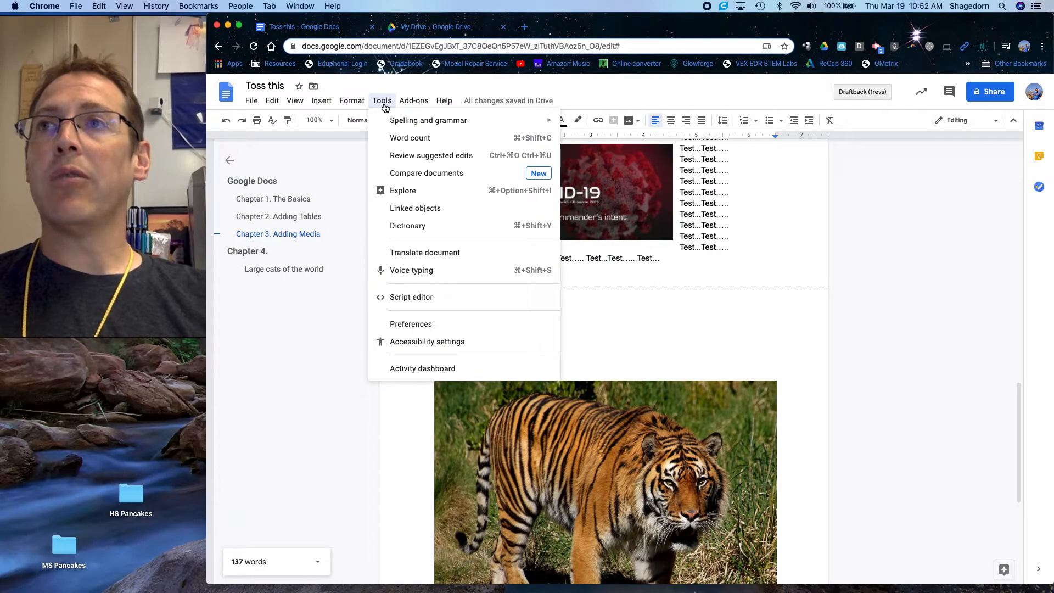
mouse_move(499, 127)
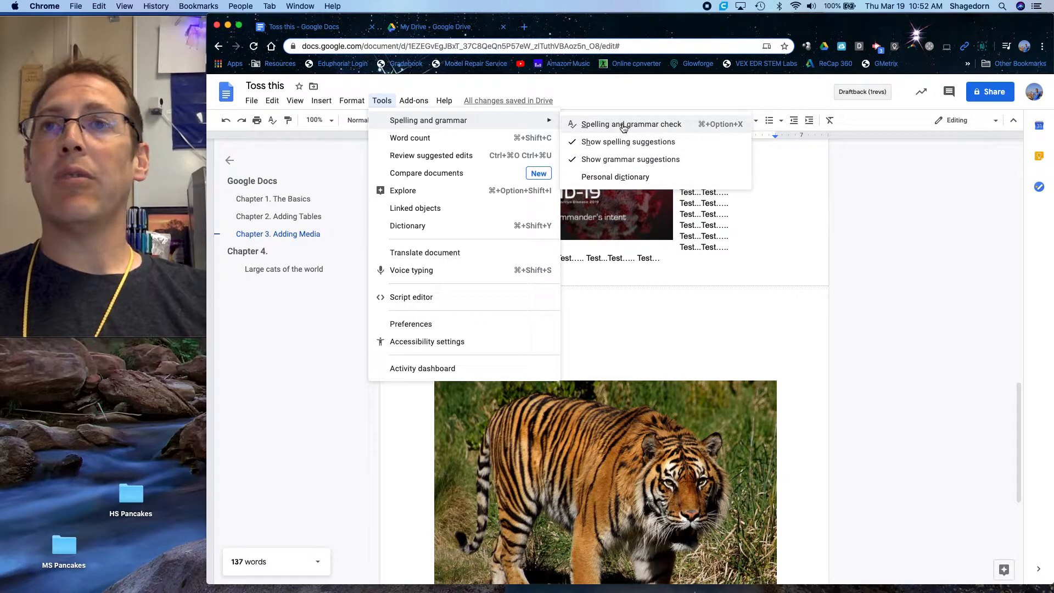
- Add the misspelled word "Tset" at the end of the Chapter 3 text and start a new line after it
click(771, 252)
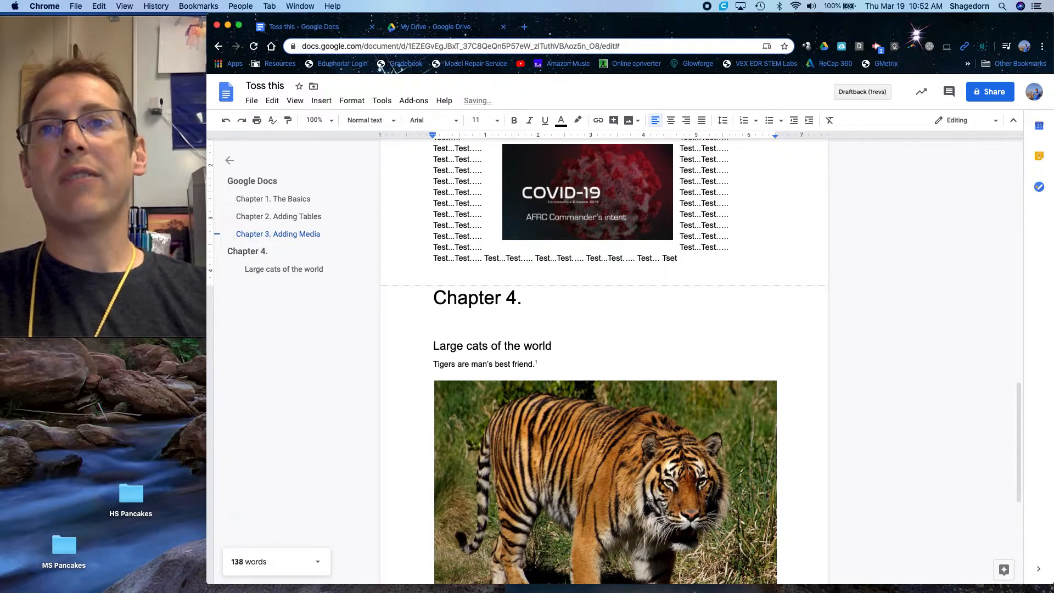
key(Return)
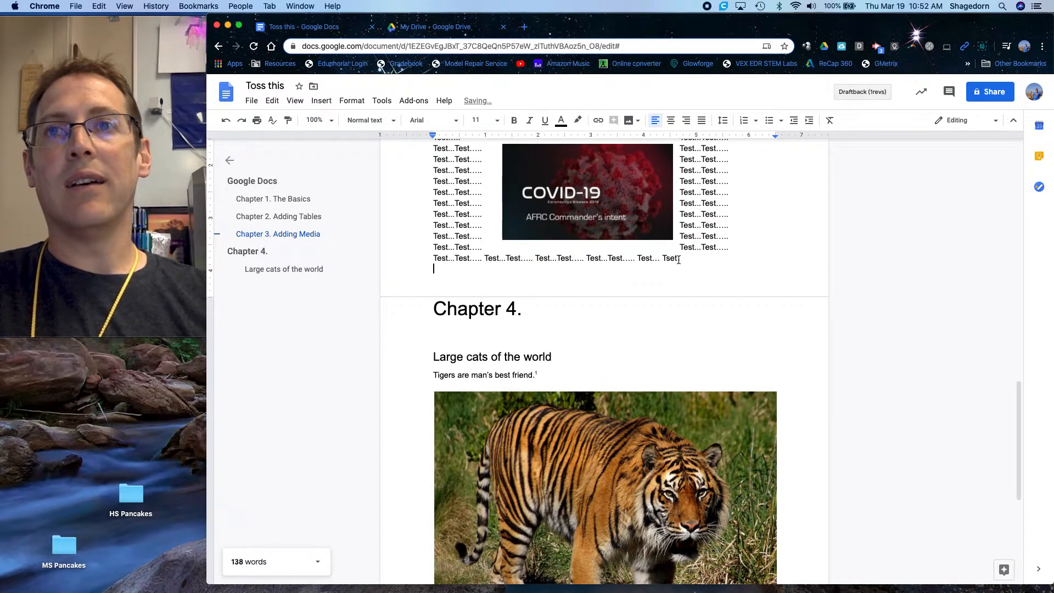
- Replace "Tset" at the end of the Chapter 3 text with "Jamaca" and correct it to the suggested spelling "Jamaica"
mouse_move(680, 261)
mouse_down()
mouse_move(666, 257)
mouse_move(677, 259)
mouse_up()
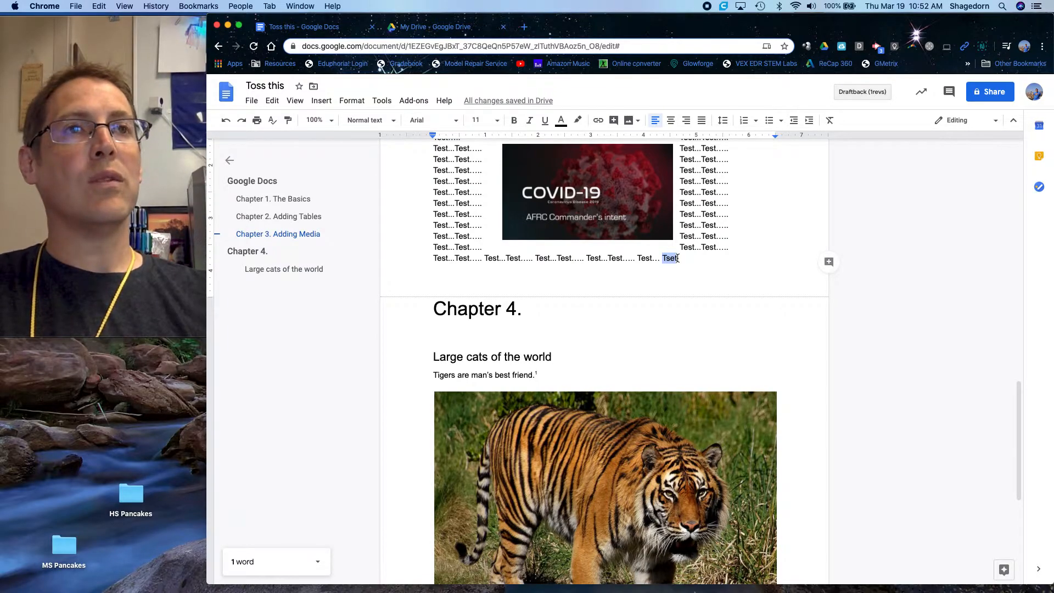
text(Jamaca)
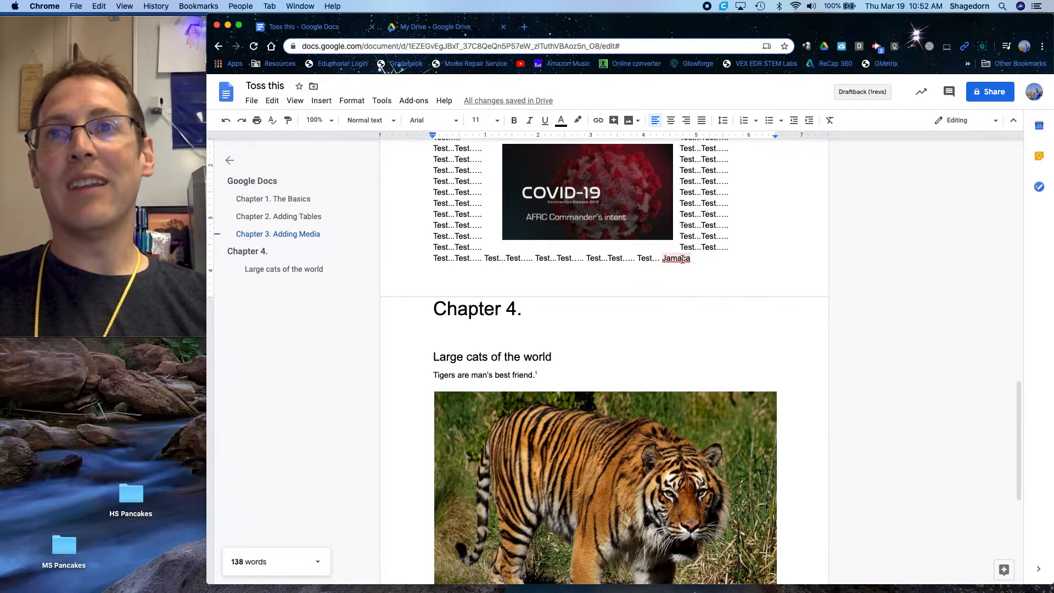
right_click(682, 259)
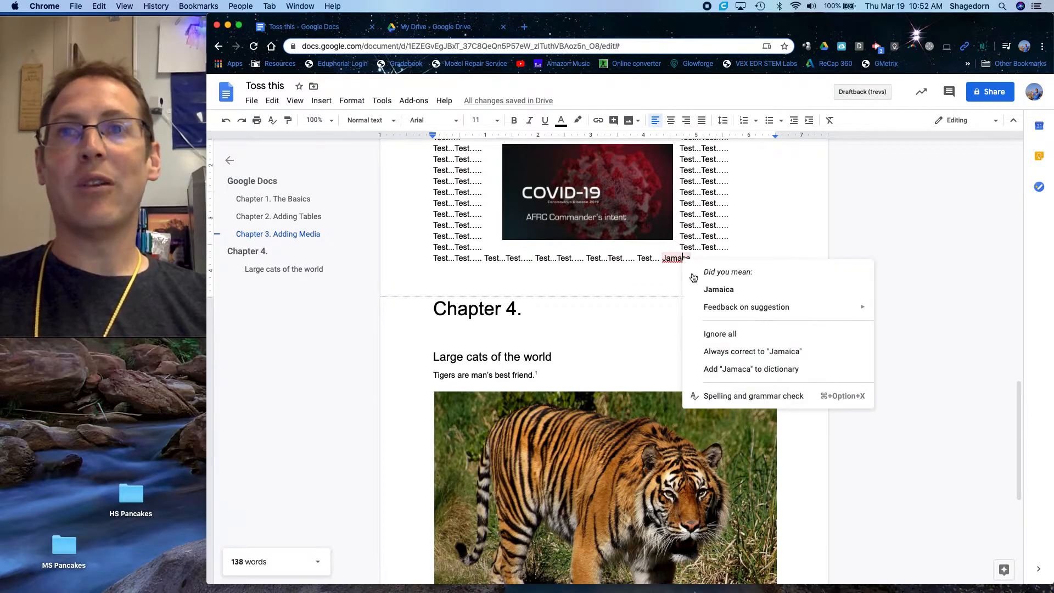
click(720, 291)
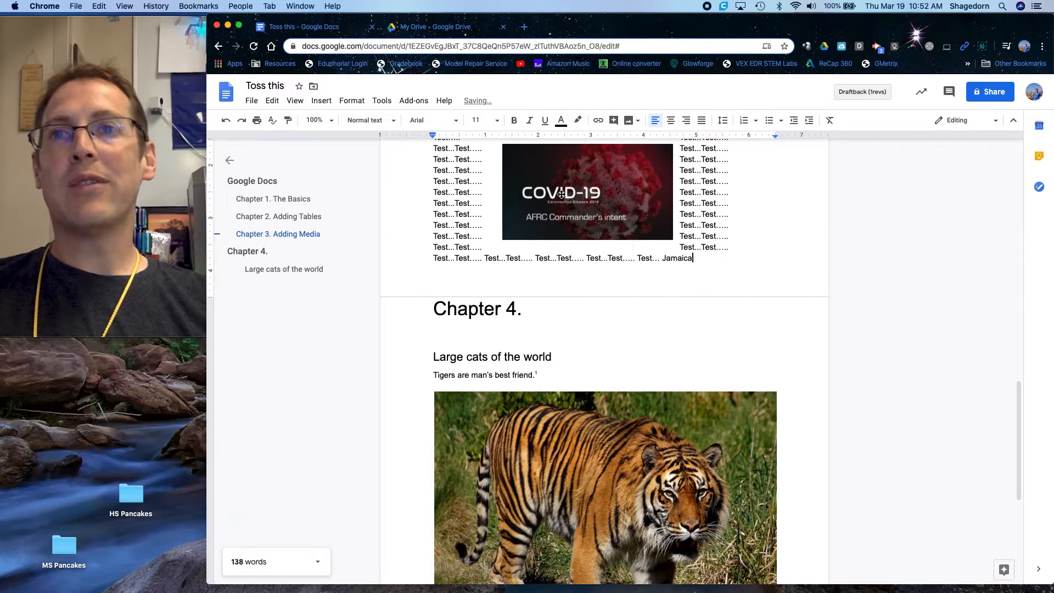
- Show the installed document add-ons and the options of PlagiarismCheck.org
click(413, 101)
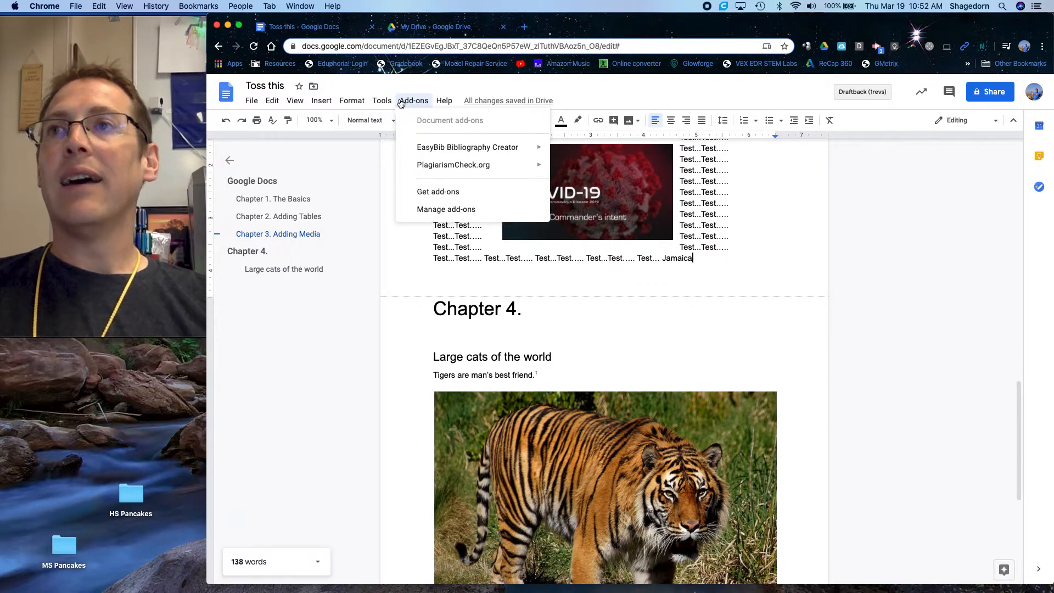
mouse_move(437, 167)
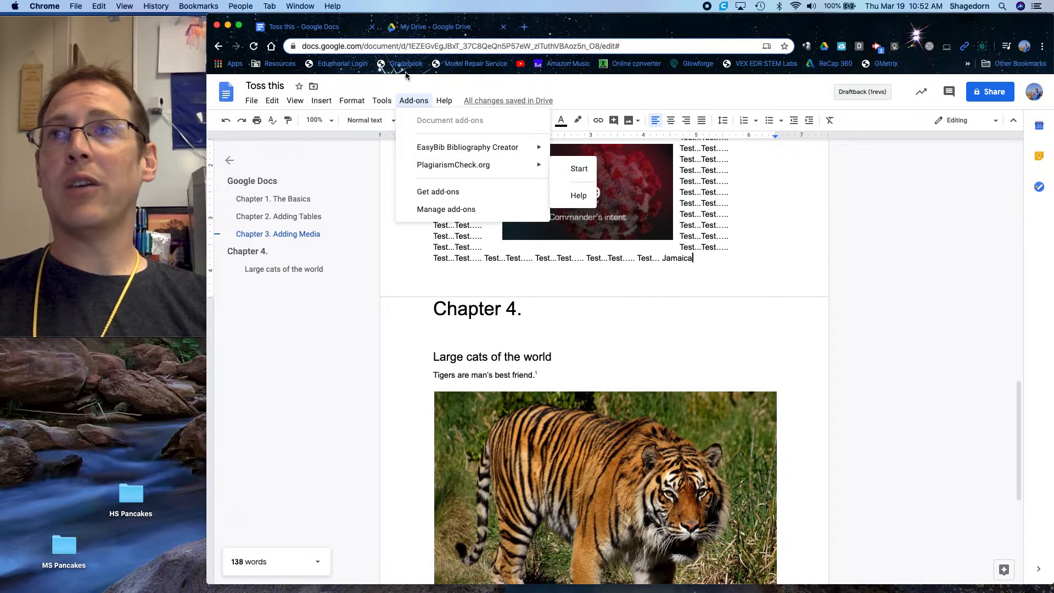
click(413, 102)
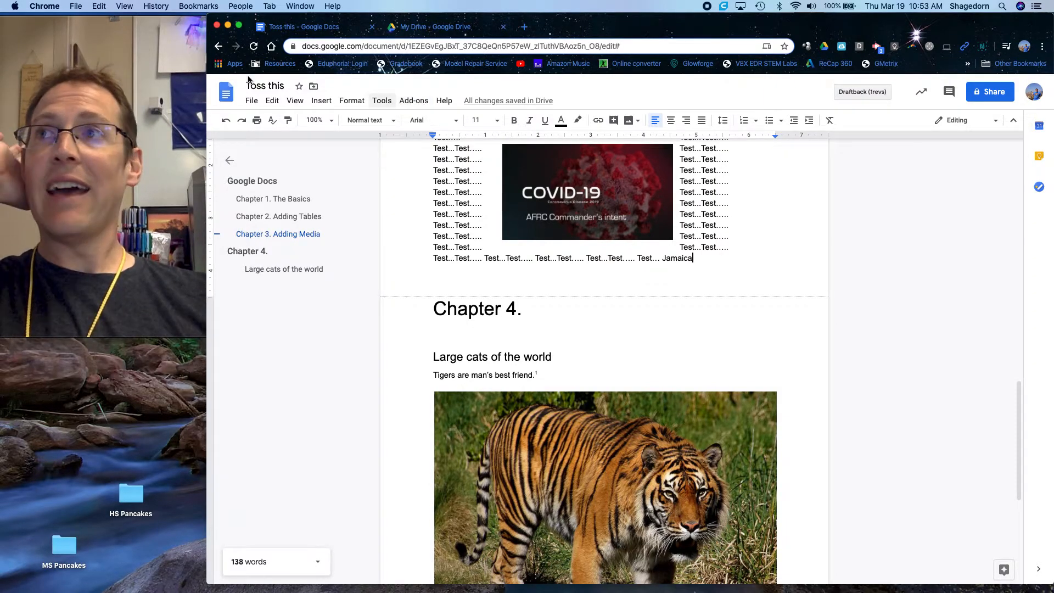
- Open the document's version history and expand the detailed revisions under the current version
click(251, 102)
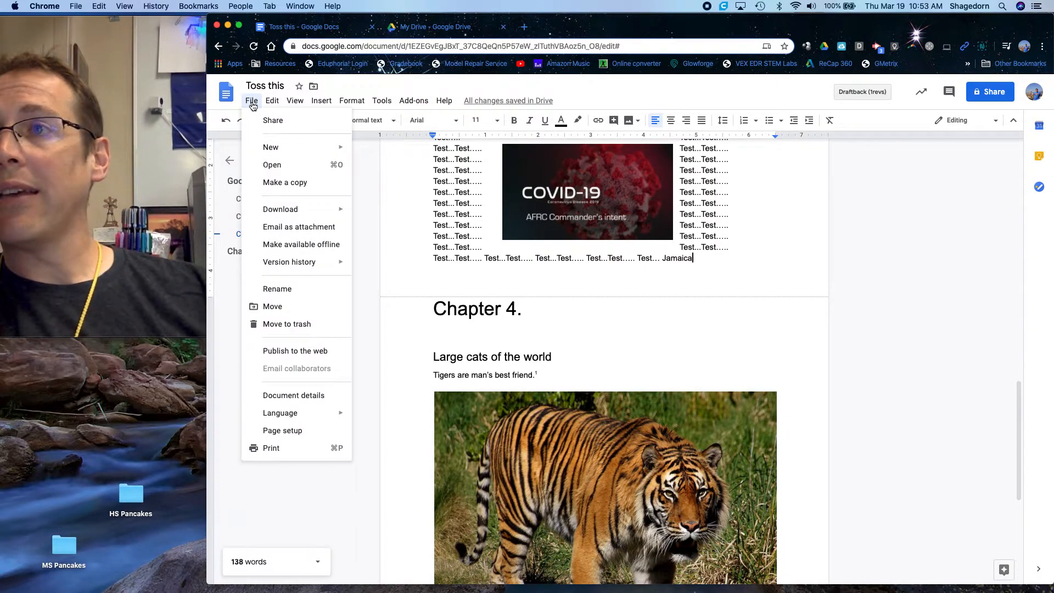
mouse_move(282, 266)
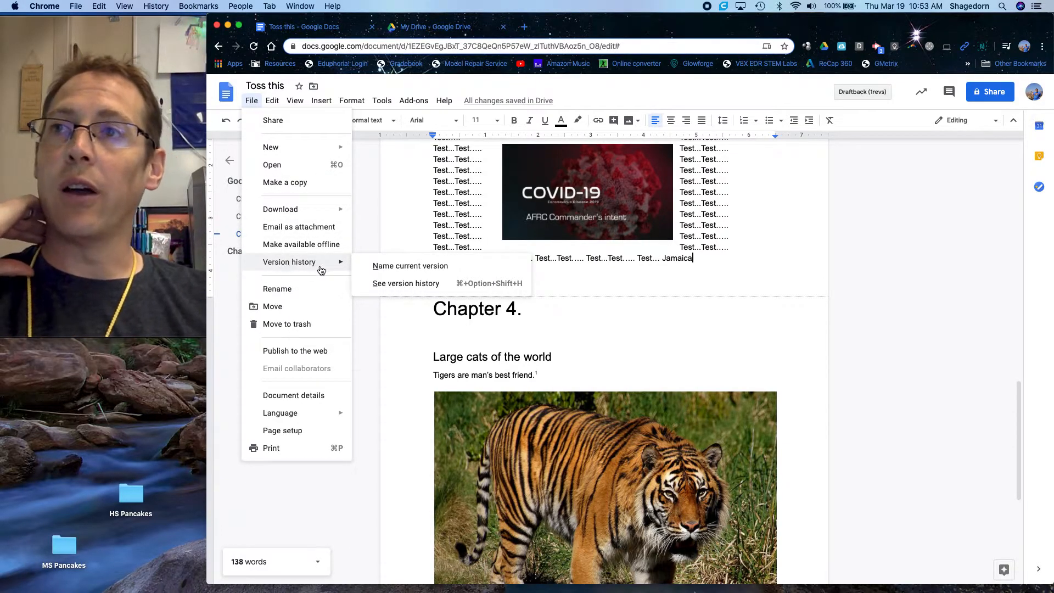
click(403, 289)
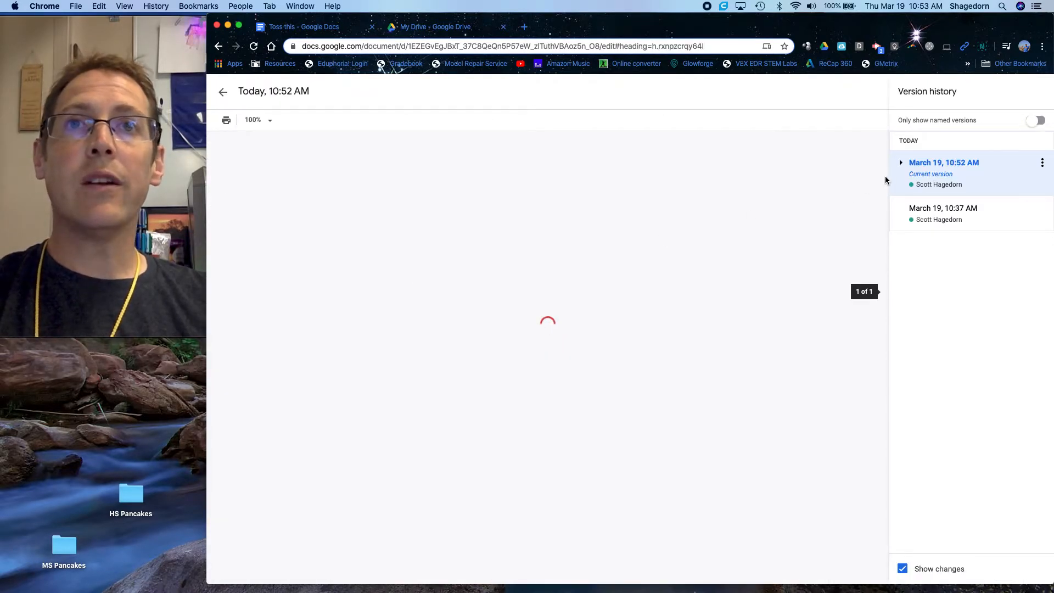
click(902, 163)
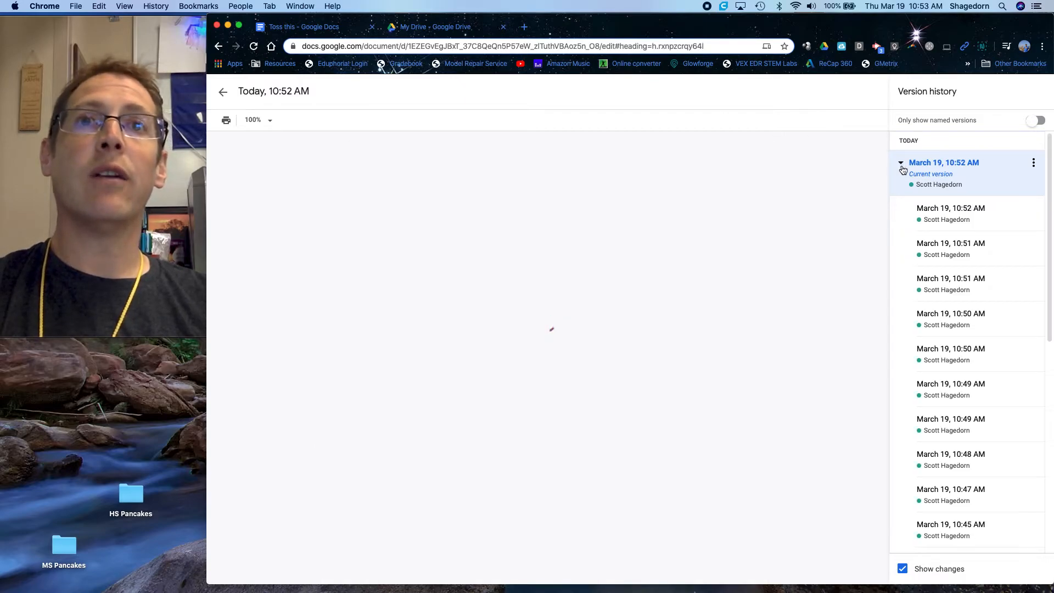
click(901, 163)
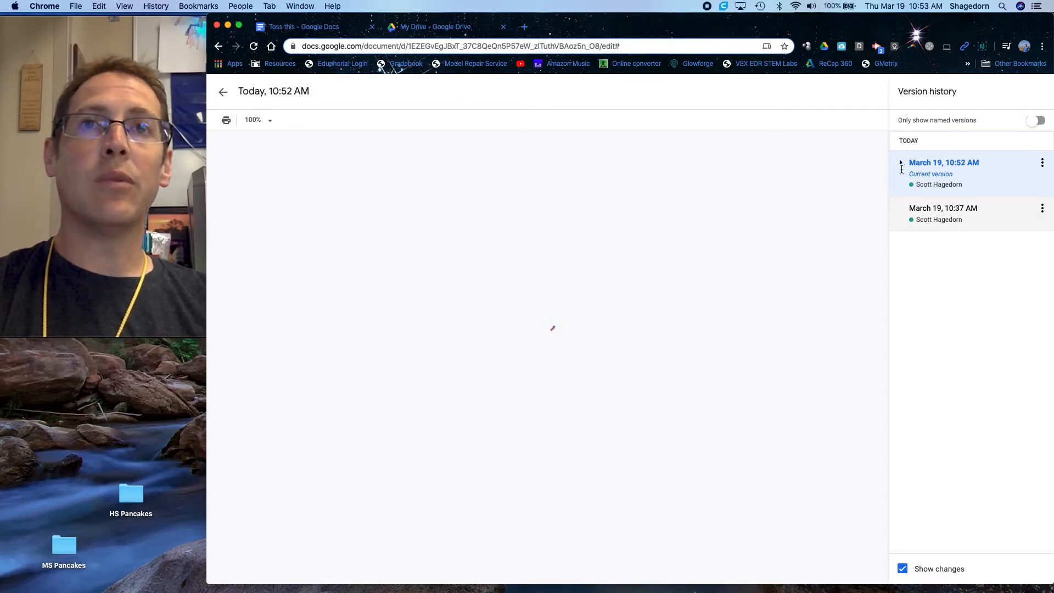
click(902, 164)
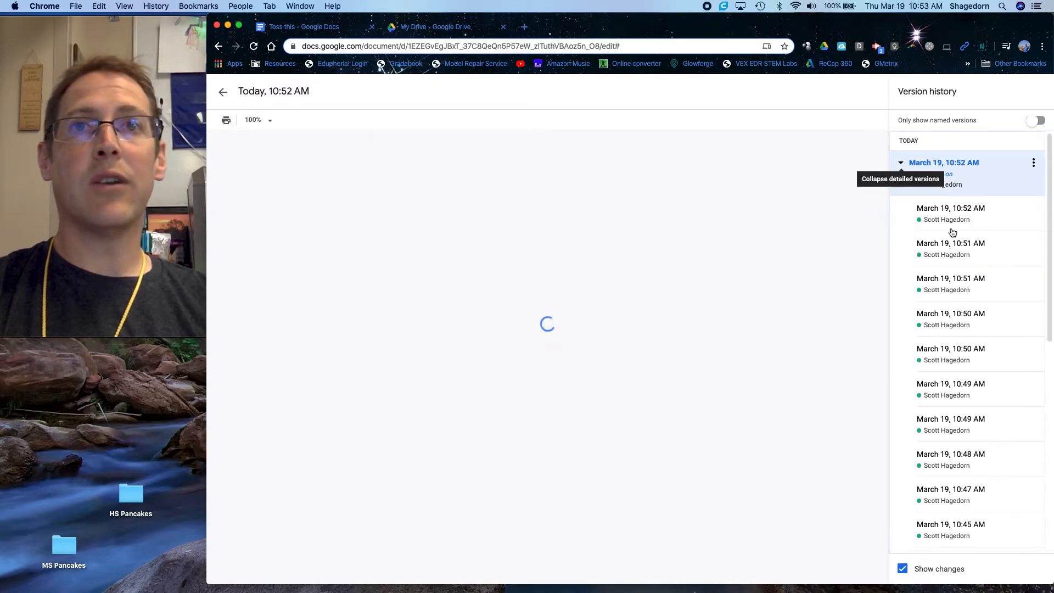
- Preview the earlier 10:50 AM, 10:38 AM and 10:37 AM versions, and return to the current document without restoring any
click(969, 320)
scroll(969, 317, down, 7)
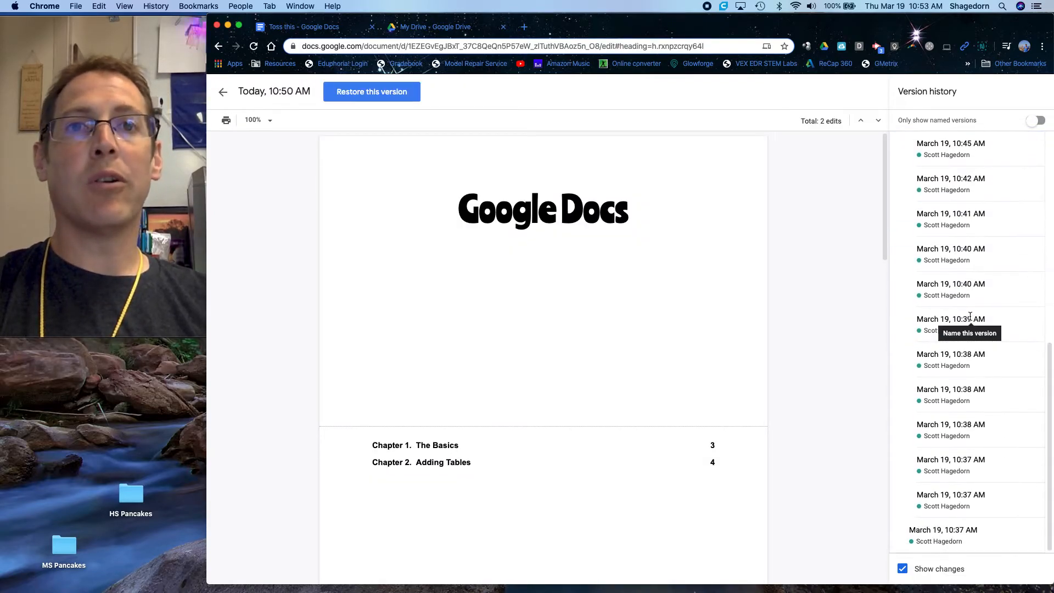
click(959, 356)
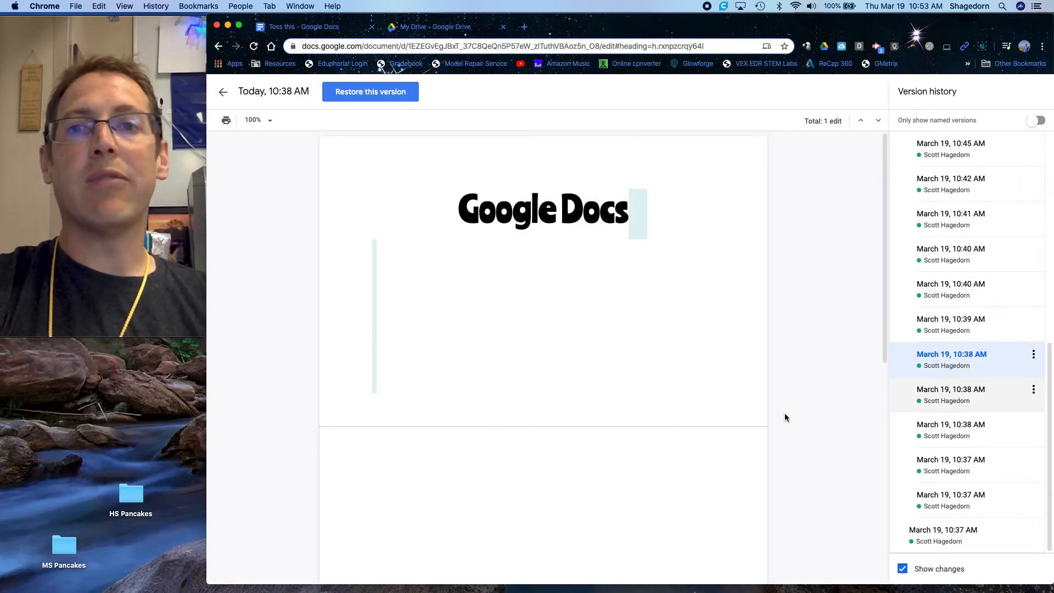
scroll(724, 421, down, 10)
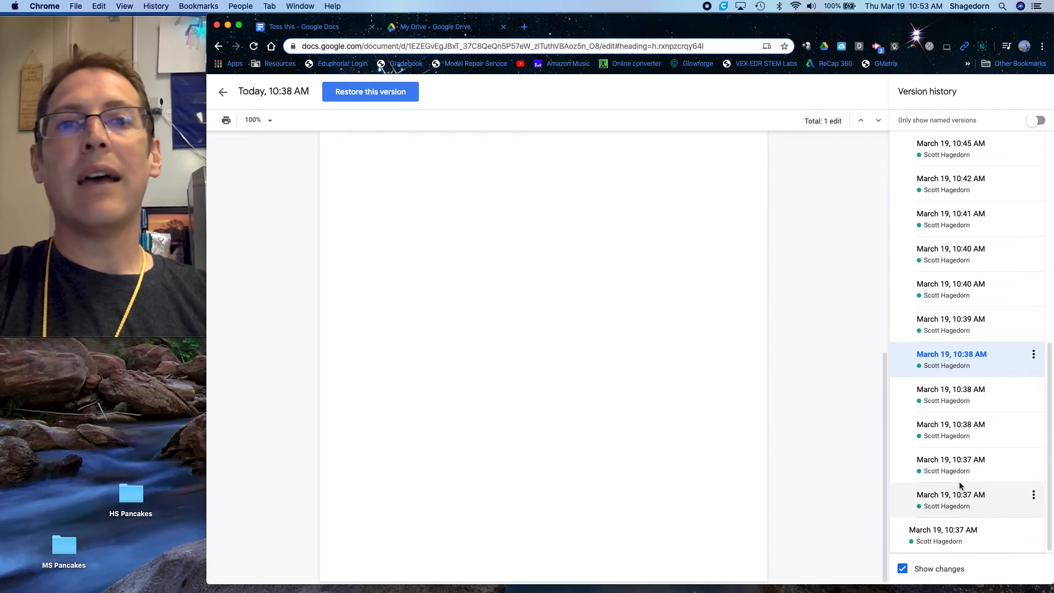
click(954, 500)
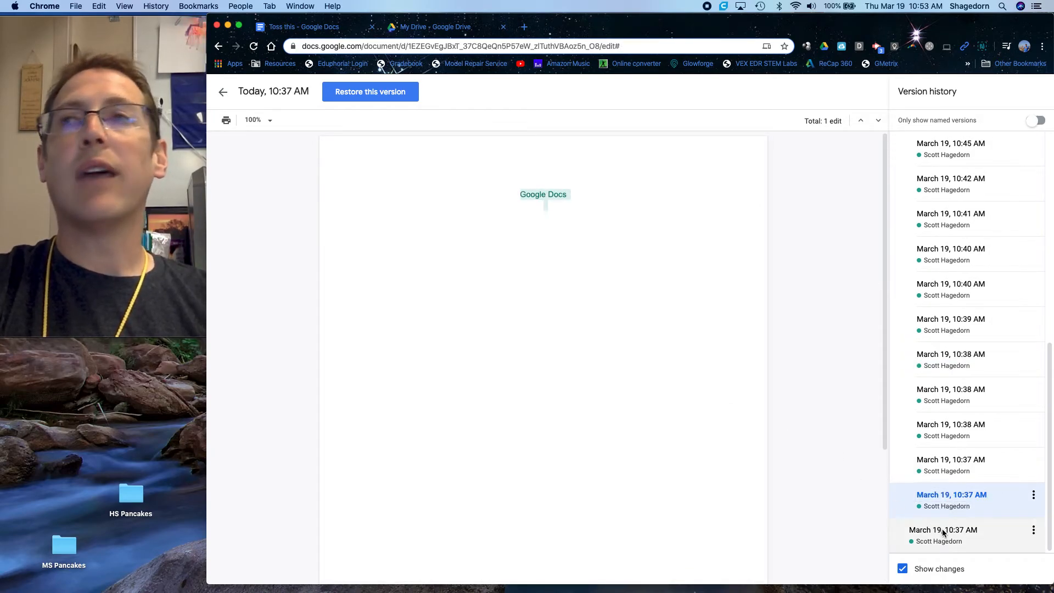
click(221, 95)
- Add page numbers in the footer starting at 1, hidden on the first page, and check them on the pages
click(354, 101)
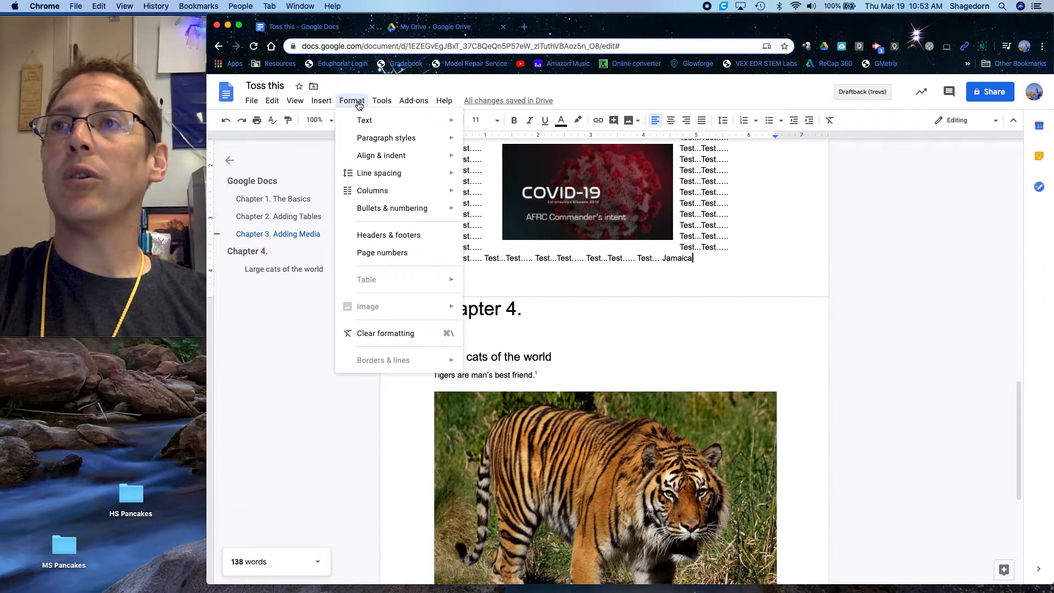
click(378, 254)
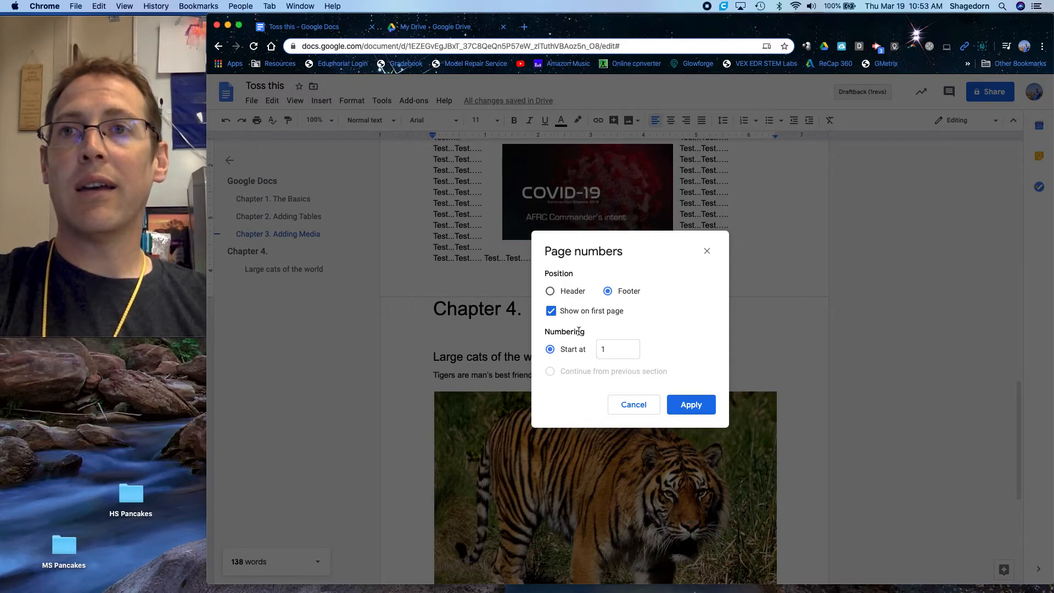
click(552, 312)
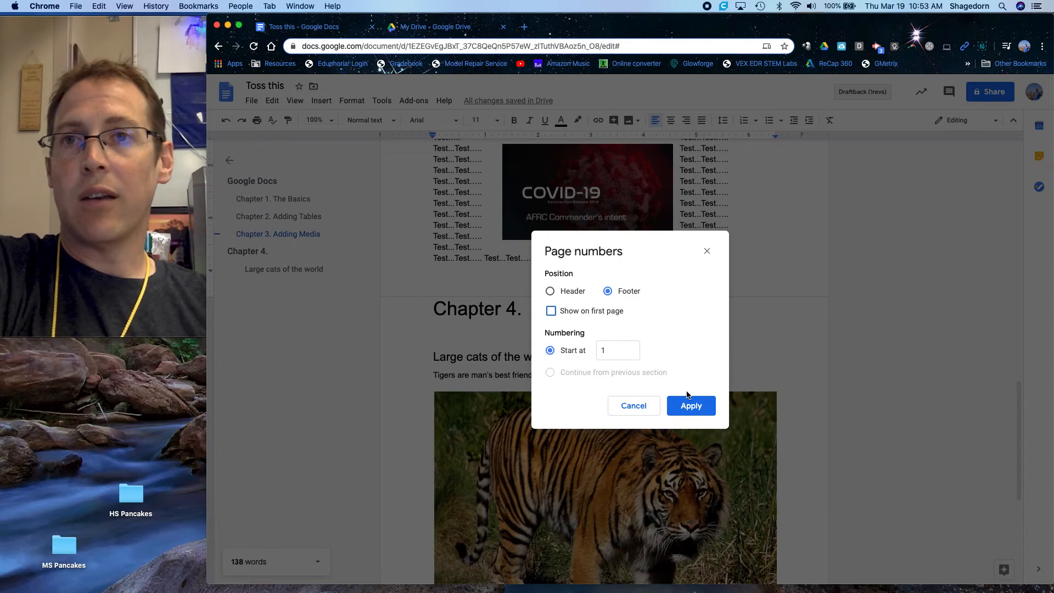
click(692, 409)
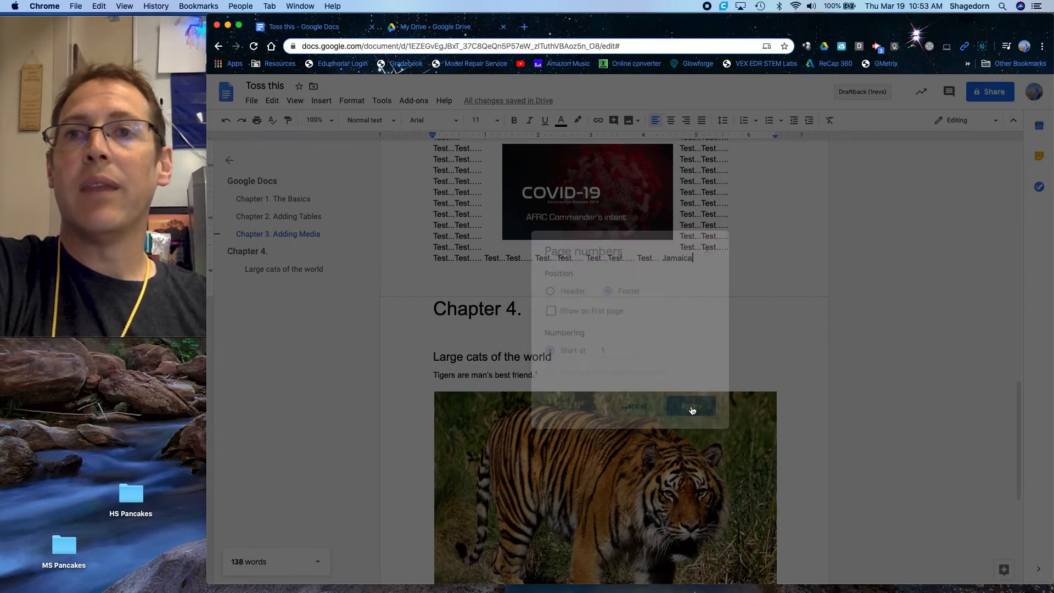
scroll(691, 406, down, 5)
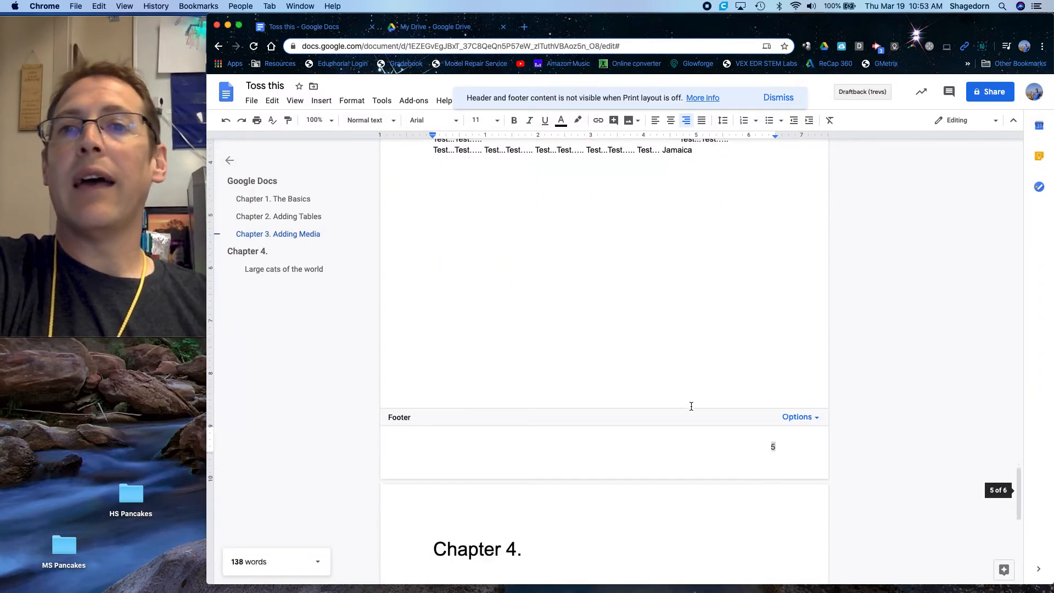
scroll(692, 407, up, 10)
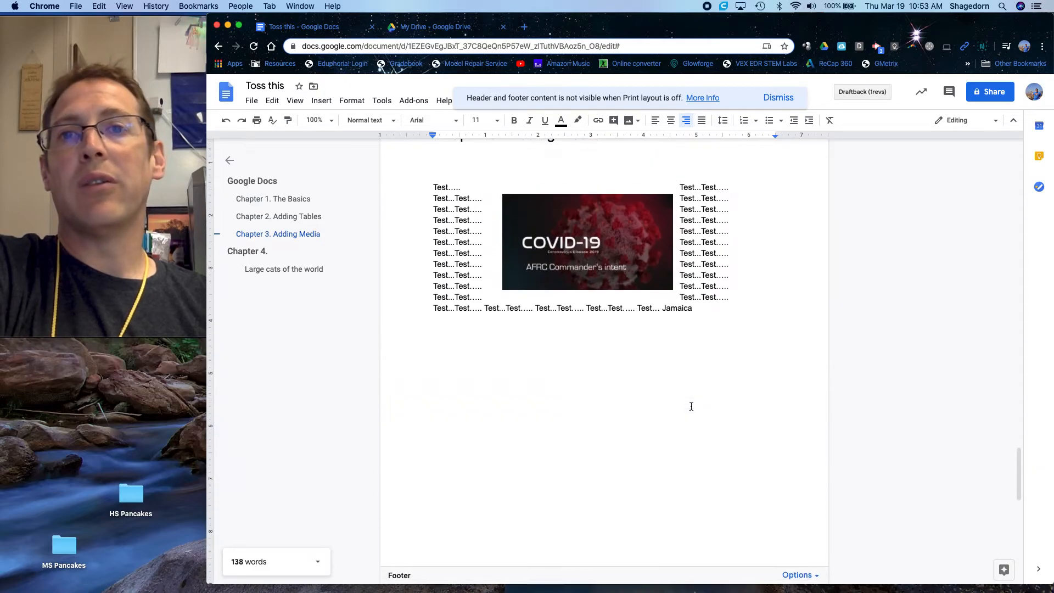
scroll(690, 405, up, 3)
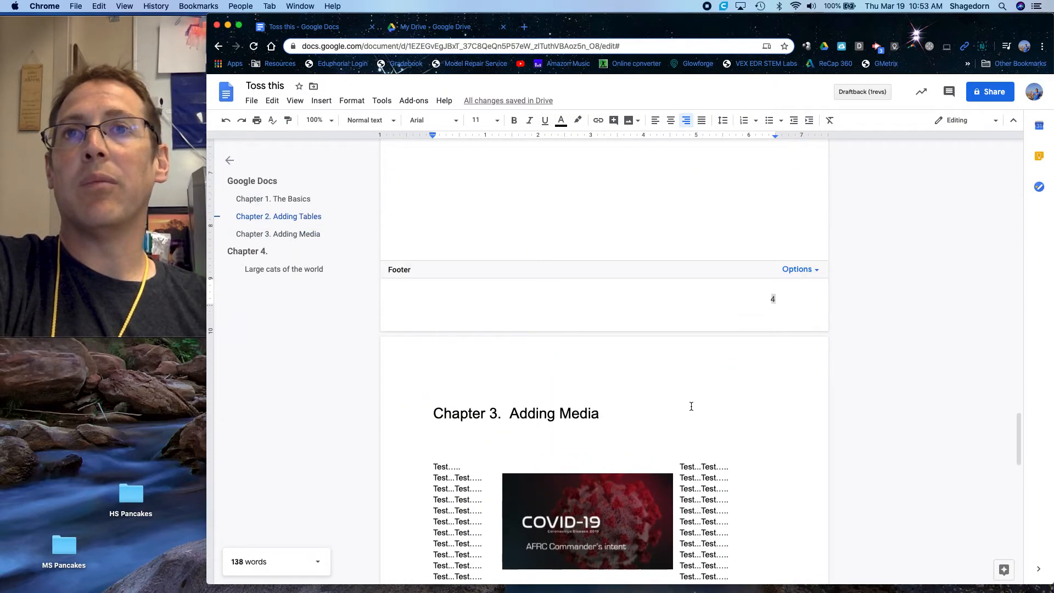
click(352, 101)
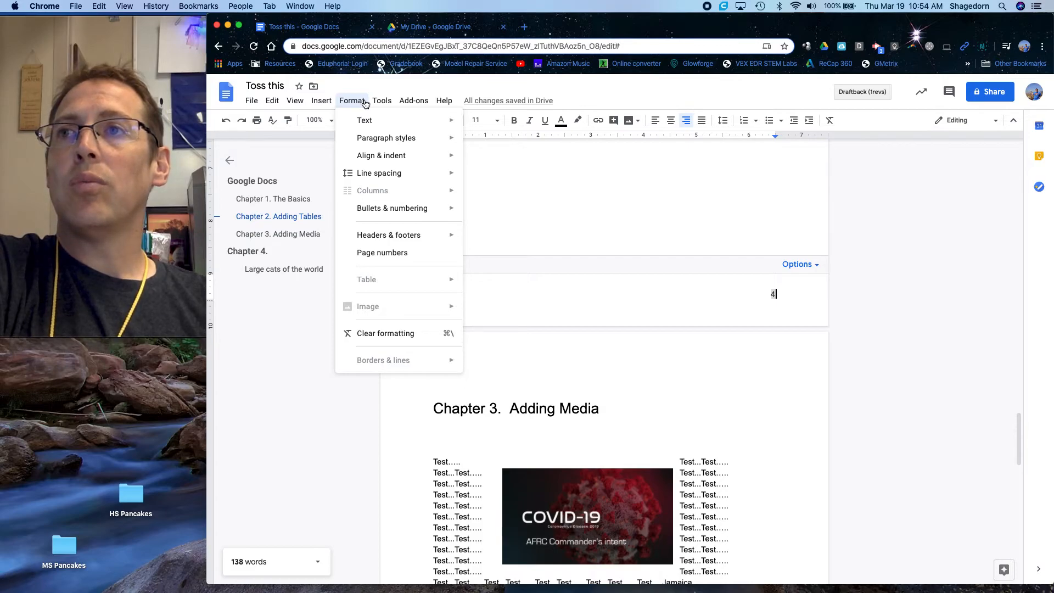
mouse_move(378, 106)
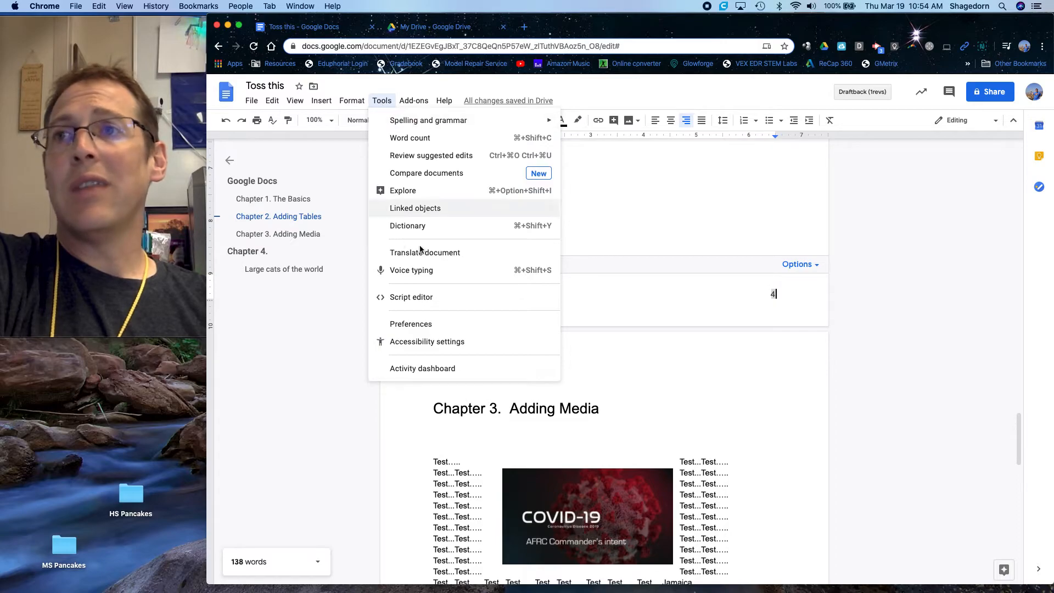
click(836, 409)
- Insert a page break after the sentence about lions living in prides at the end of Chapter 4
scroll(818, 417, down, 15)
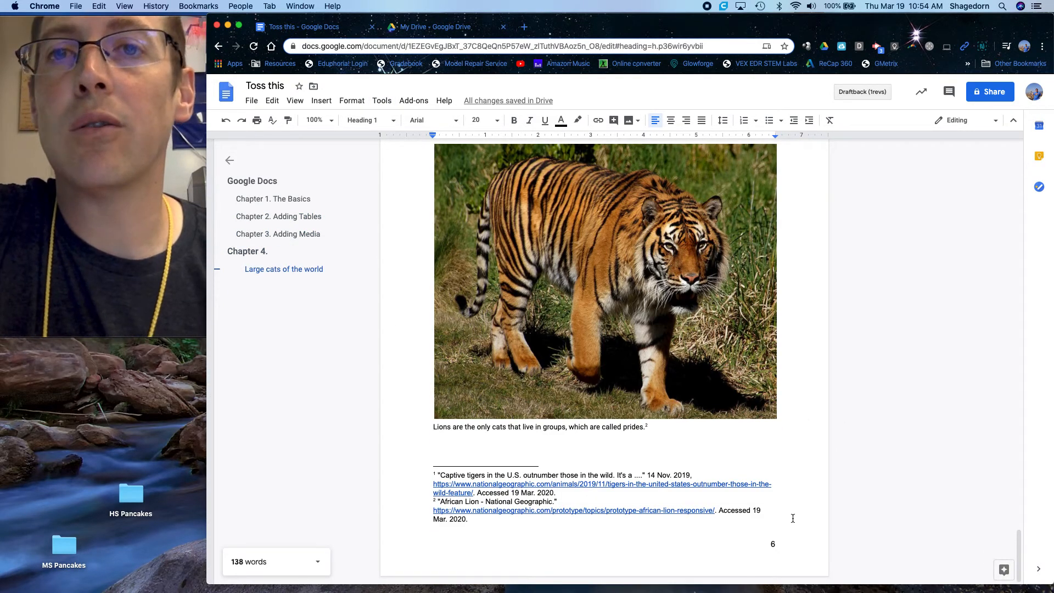
click(793, 517)
click(322, 101)
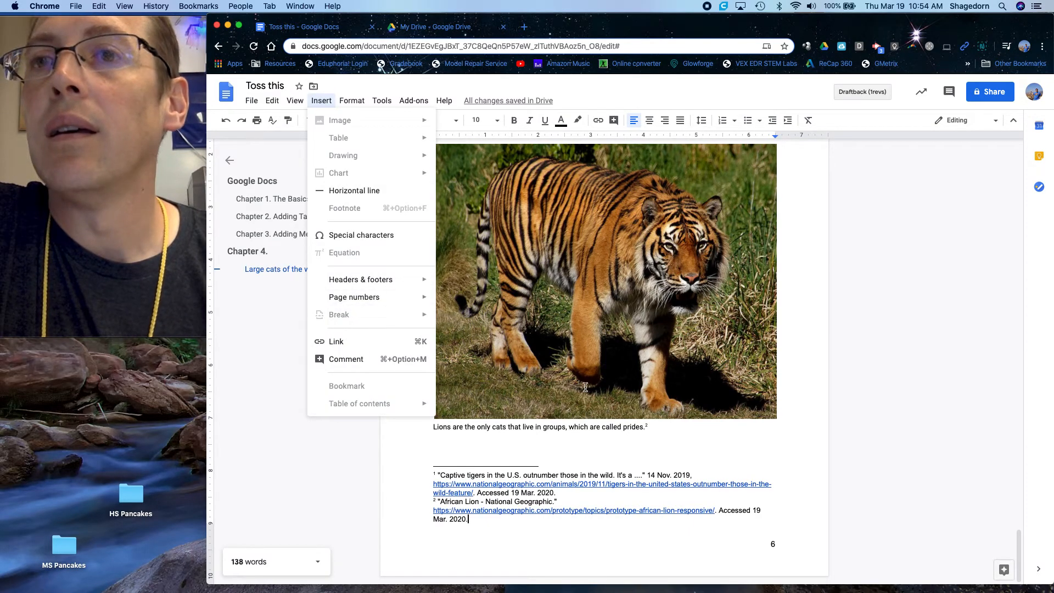
click(649, 427)
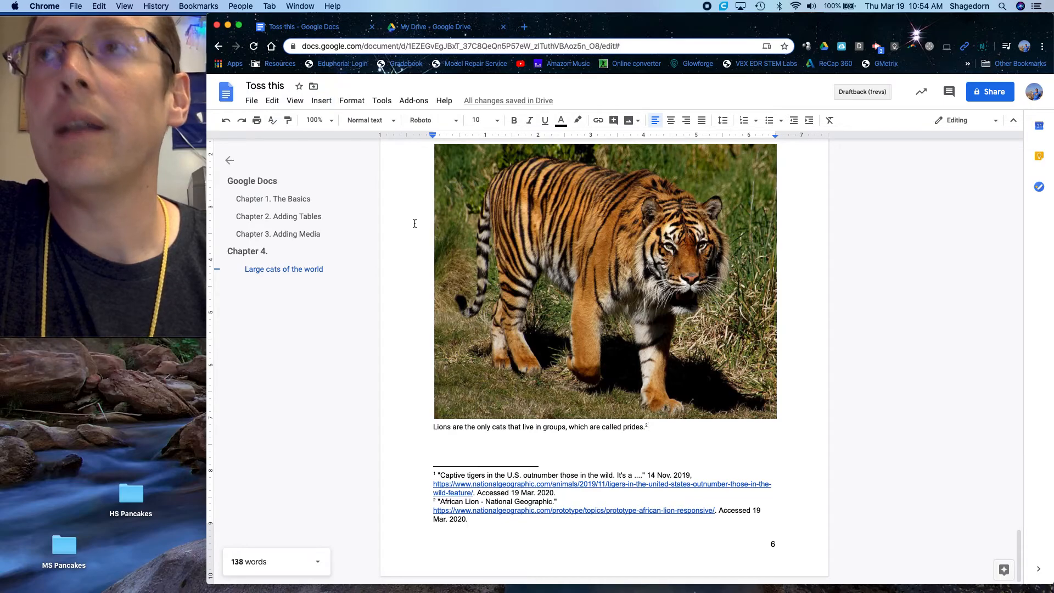
click(321, 101)
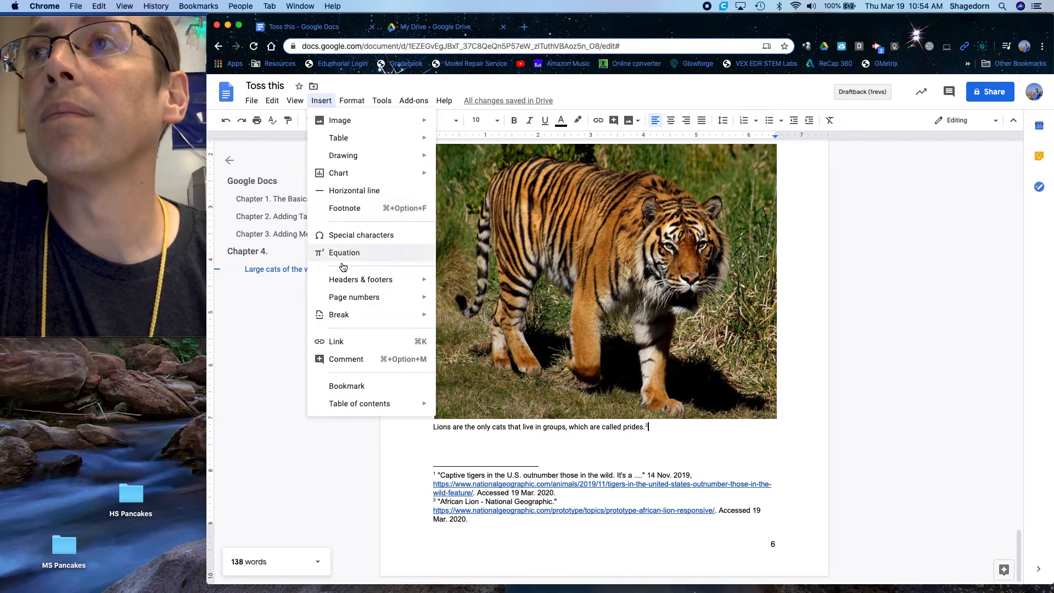
mouse_move(360, 316)
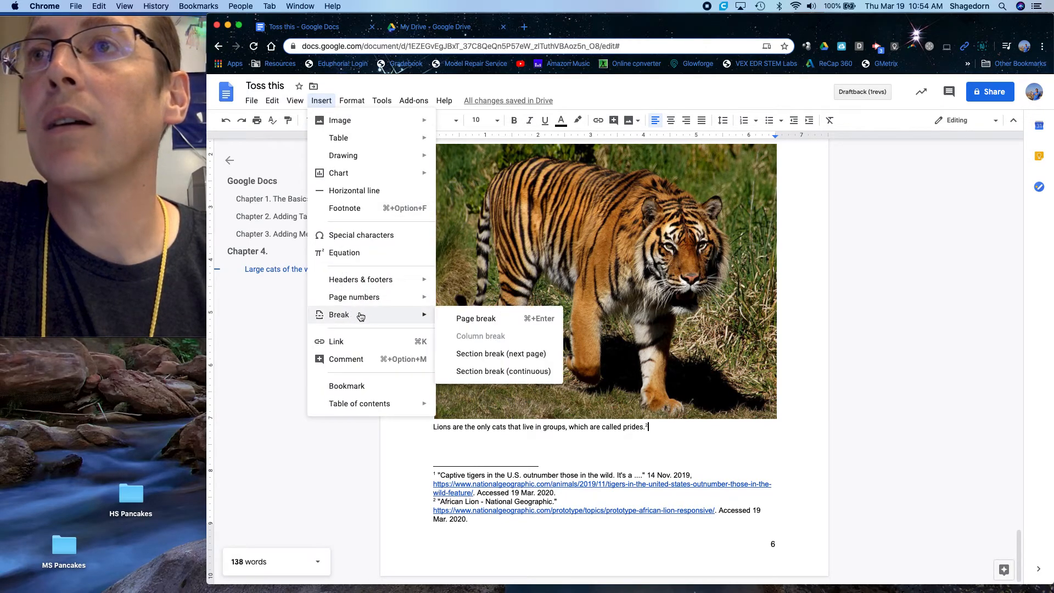
click(465, 317)
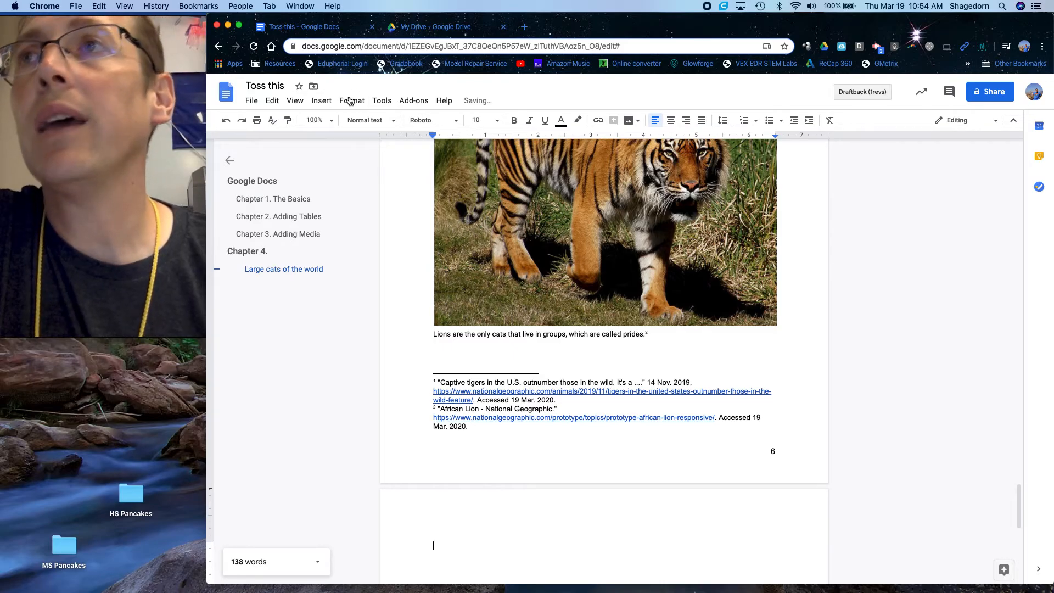
- Use voice typing to dictate a short greeting with the speaker's first name and "How are you?" on the new page, and stop recording
click(383, 104)
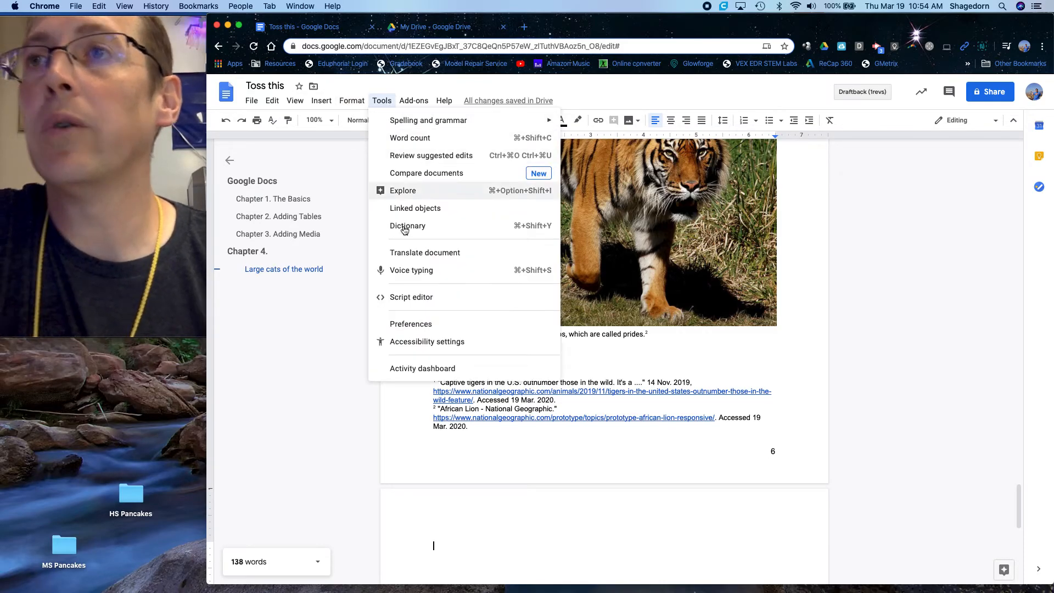
click(421, 270)
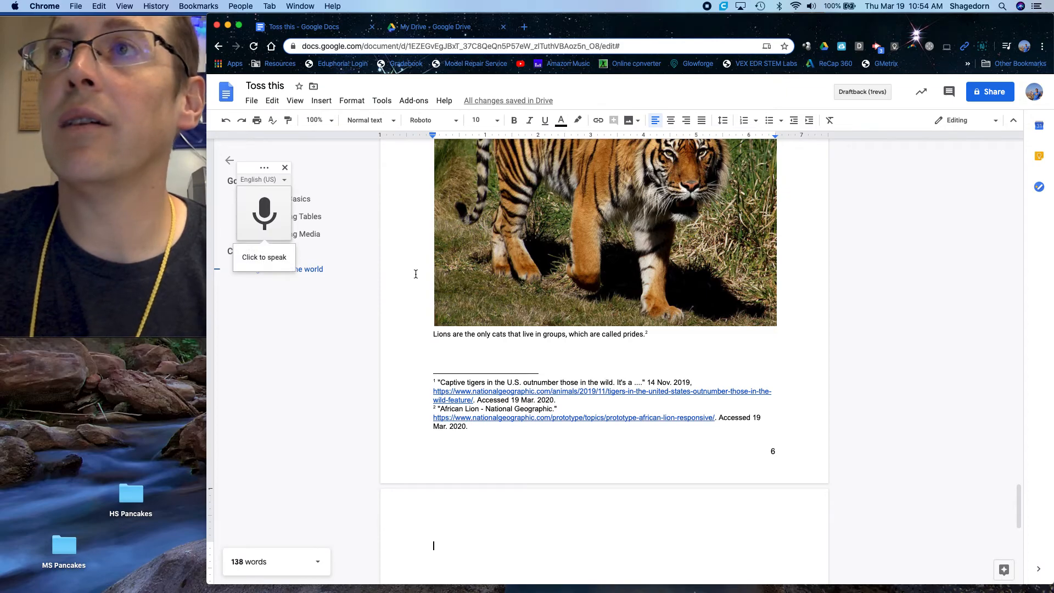
click(273, 209)
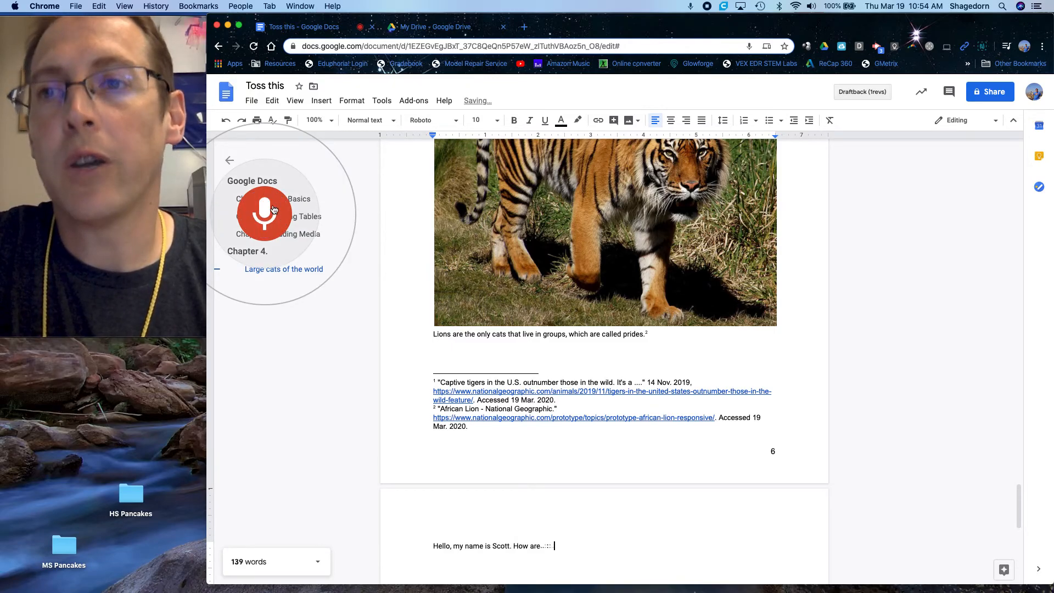
click(274, 210)
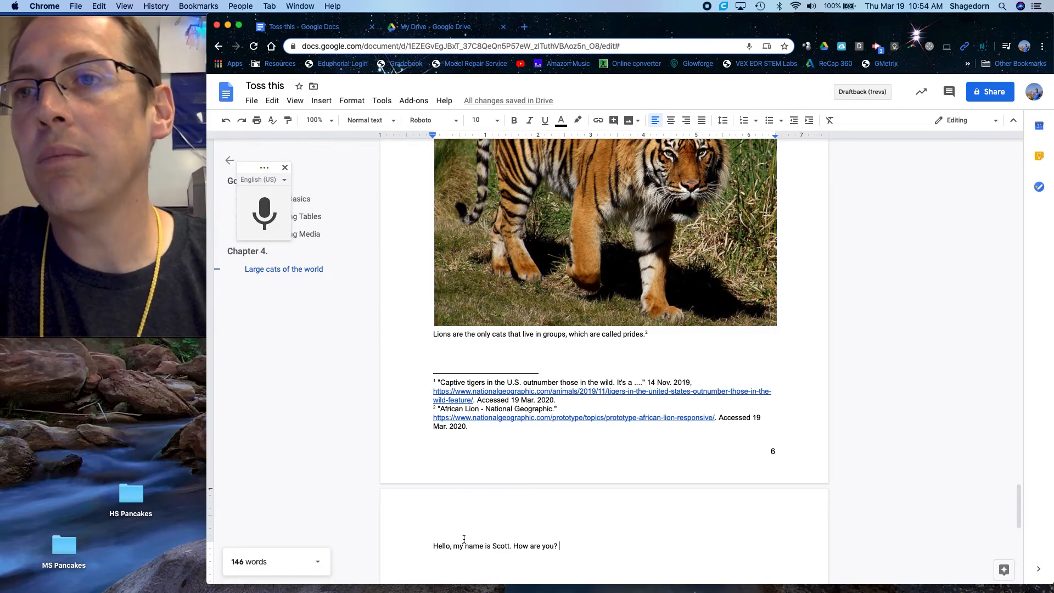
- Delete the dictated greeting from the last page and go to the "Chapter 1. The Basics" heading
scroll(458, 464, down, 3)
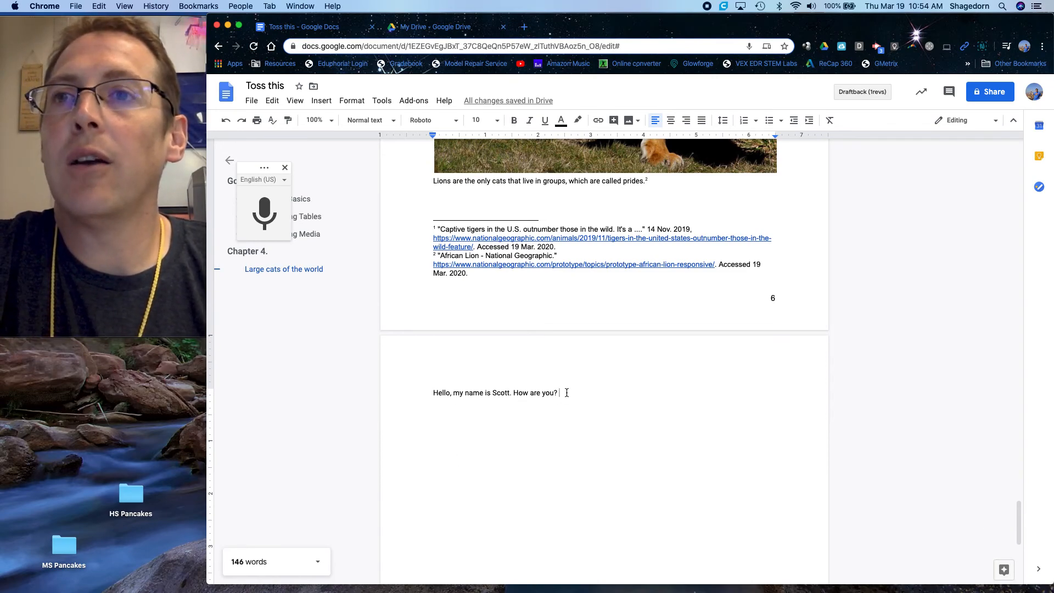
drag(563, 393, 433, 390)
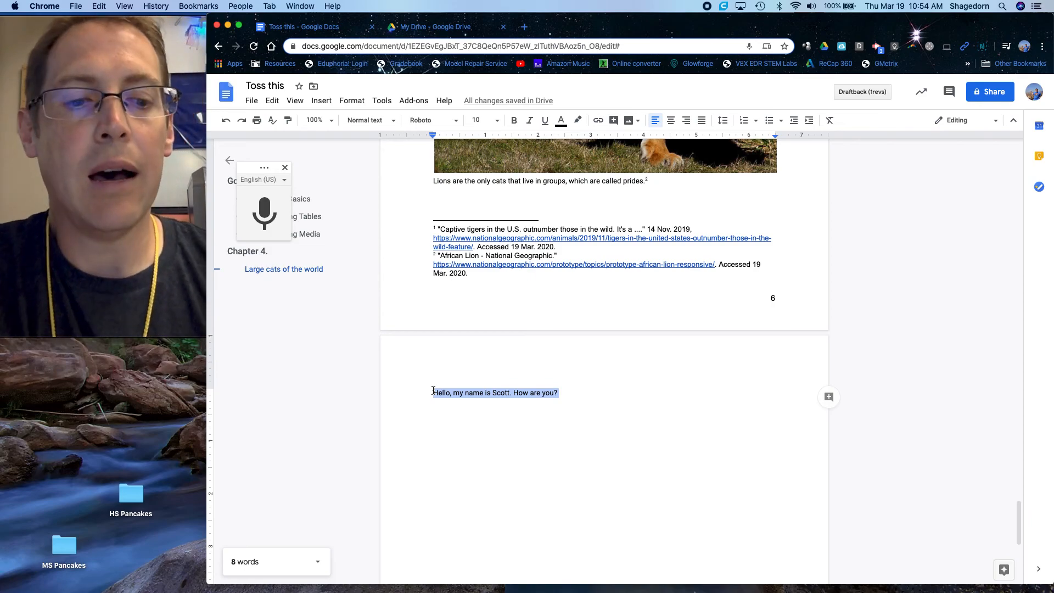
key(BackSpace)
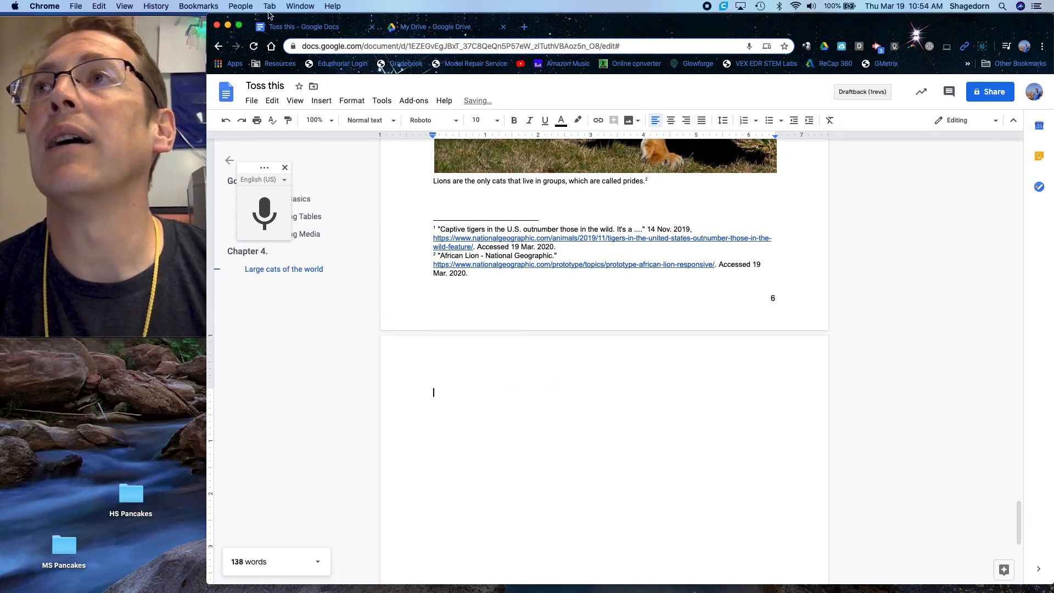
click(353, 200)
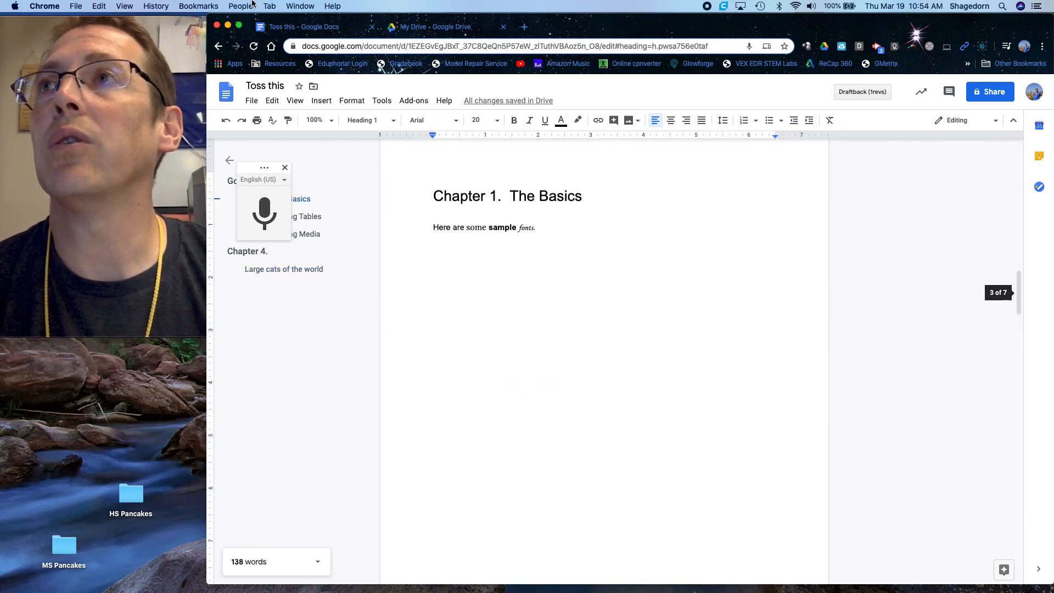